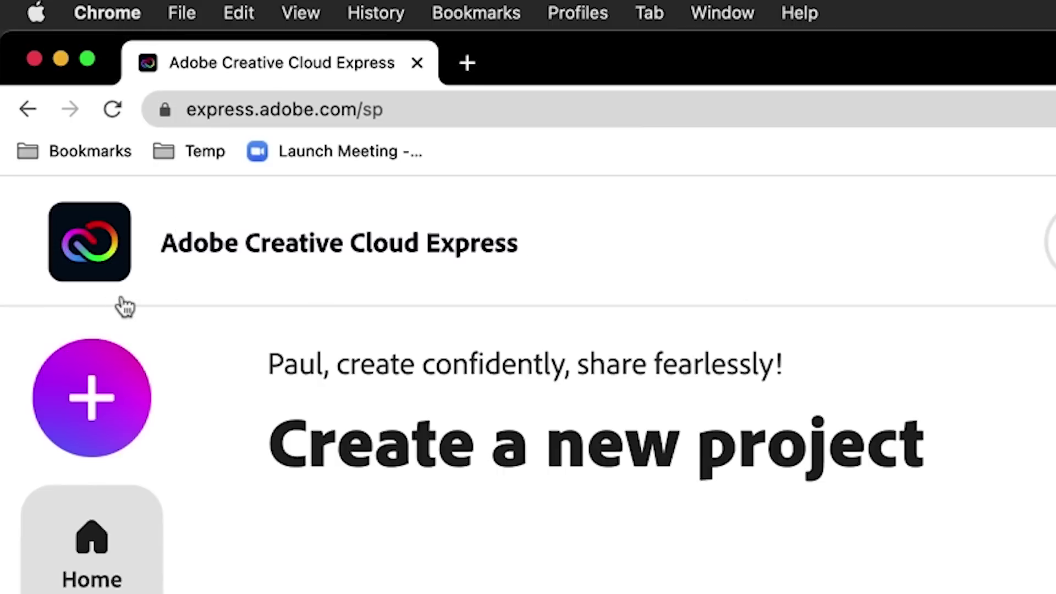
Start a new logo project from the create menu
{"action": "left_click", "coordinate": [77, 411]}
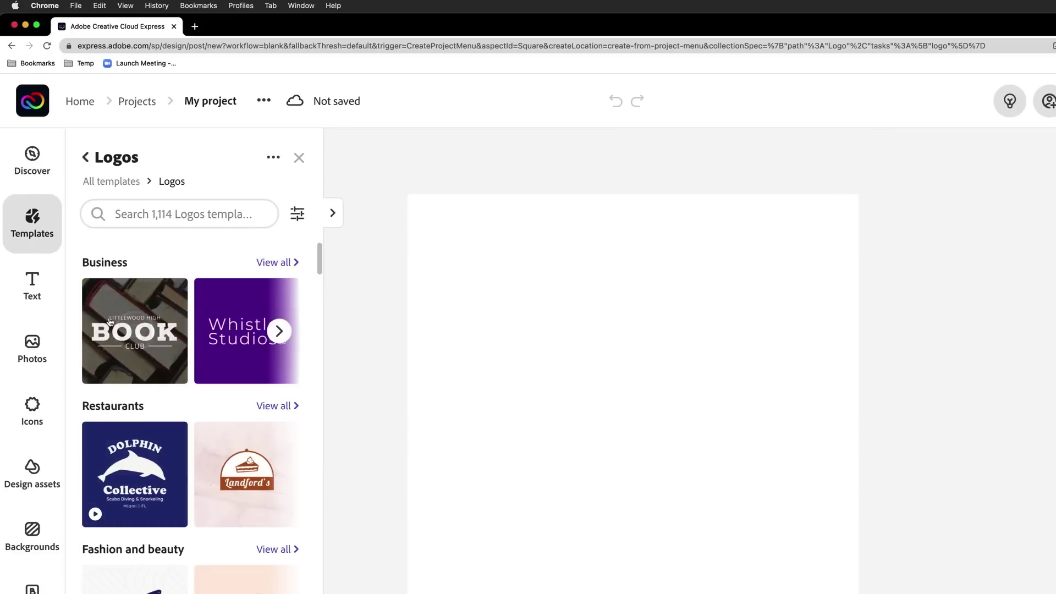
{"action": "mouse_move", "coordinate": [135, 301]}
{"action": "scroll", "coordinate": [135, 299], "scroll_direction": "down", "scroll_amount": 1}
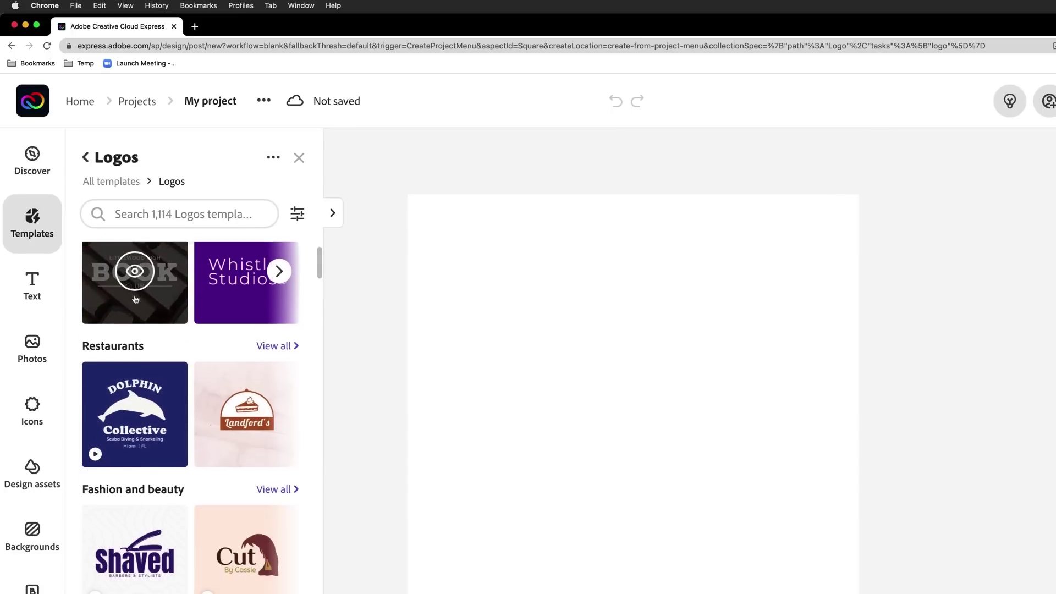
{"action": "scroll", "coordinate": [136, 301], "scroll_direction": "up", "scroll_amount": 1}
{"action": "scroll", "coordinate": [149, 330], "scroll_direction": "down", "scroll_amount": 4}
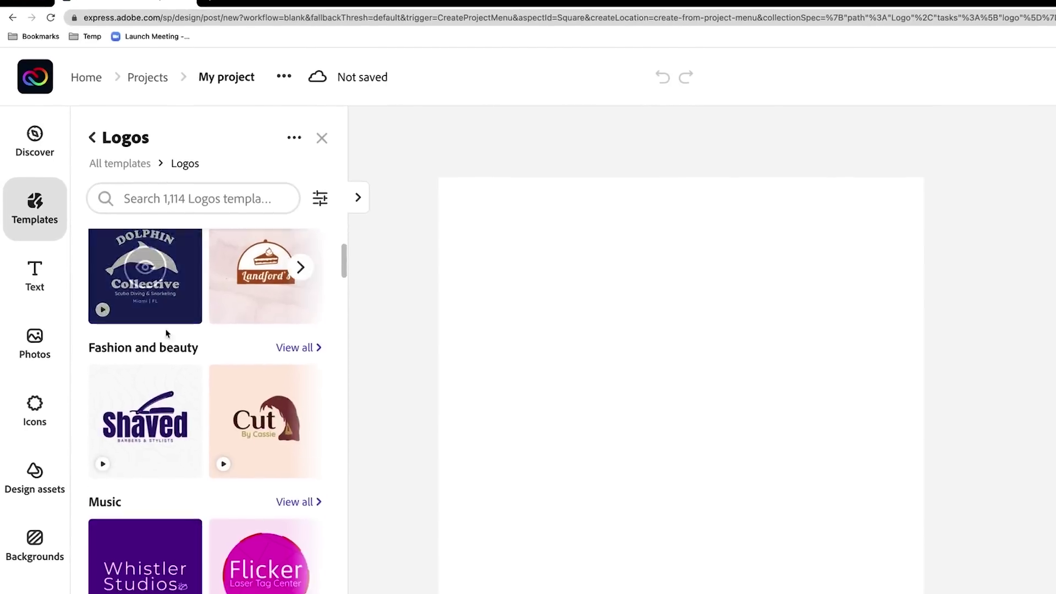
{"action": "scroll", "coordinate": [167, 333], "scroll_direction": "down", "scroll_amount": 6}
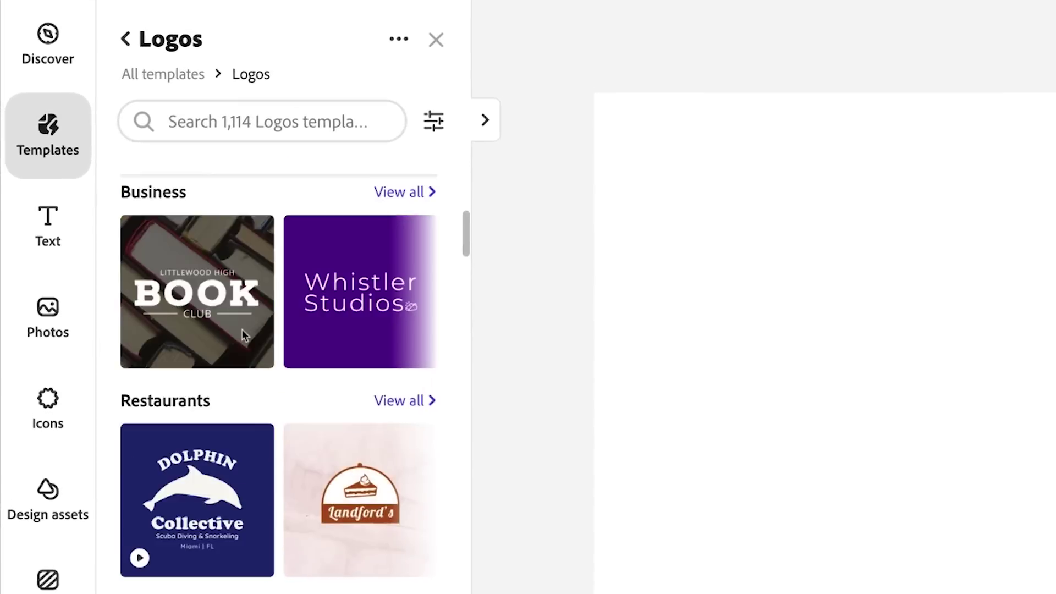
{"action": "scroll", "coordinate": [264, 349], "scroll_direction": "down", "scroll_amount": 5}
{"action": "scroll", "coordinate": [266, 356], "scroll_direction": "down", "scroll_amount": 5}
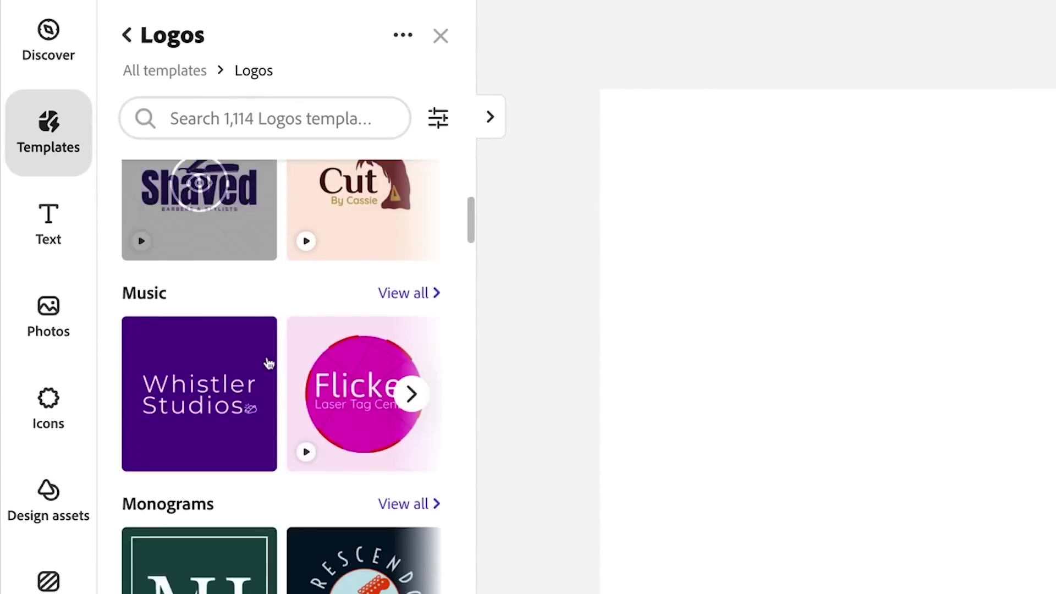
Search logo templates for 'bakery' and load the green Vanille Patisserie template
{"action": "left_click", "coordinate": [213, 118]}
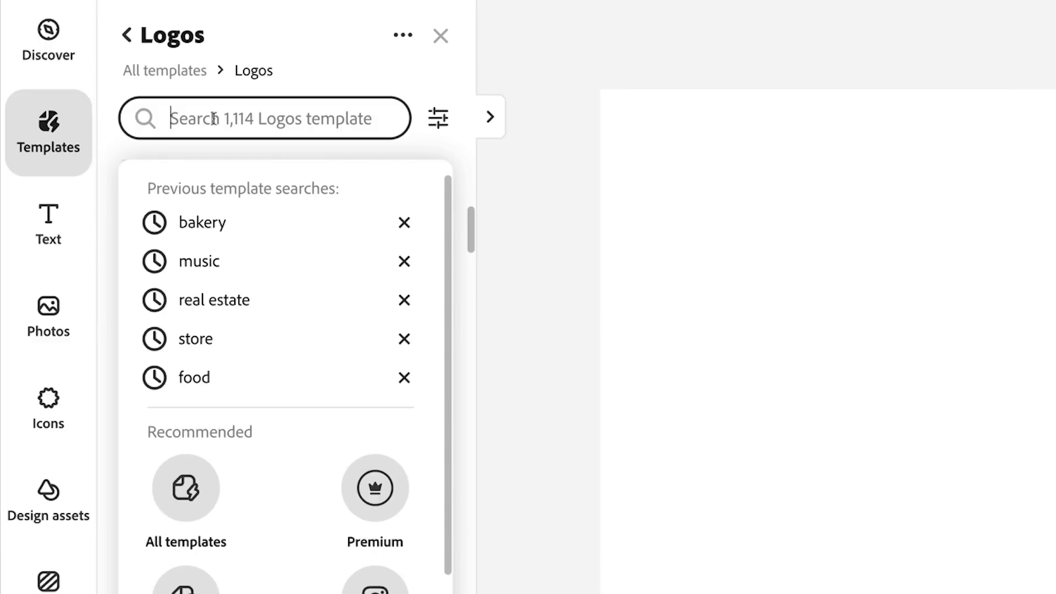
{"action": "type", "text": "bakery"}
{"action": "key", "text": "Return"}
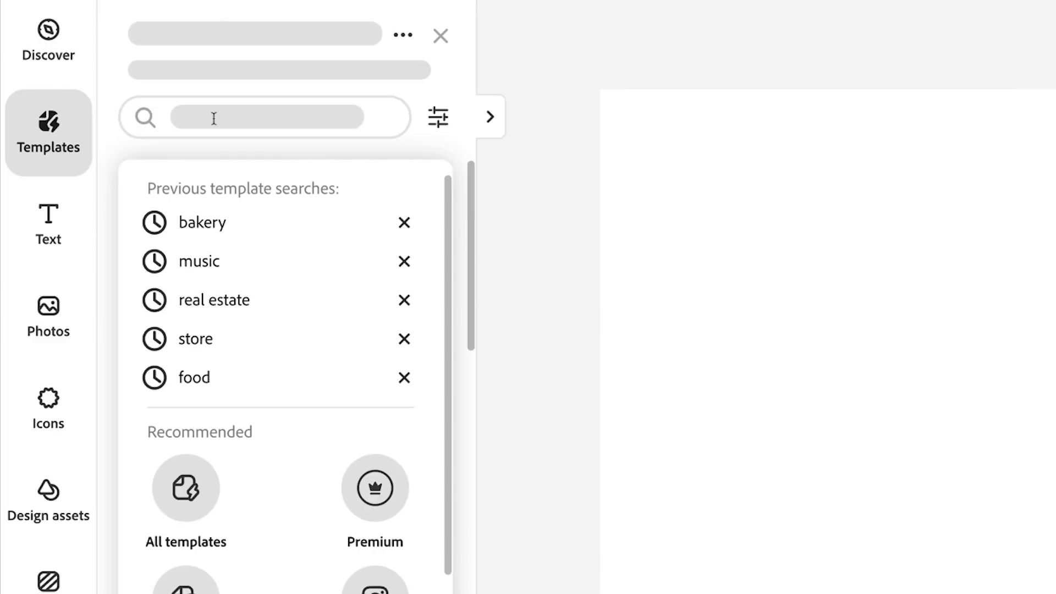
{"action": "scroll", "coordinate": [251, 225], "scroll_direction": "down", "scroll_amount": 2}
{"action": "scroll", "coordinate": [252, 225], "scroll_direction": "down", "scroll_amount": 10}
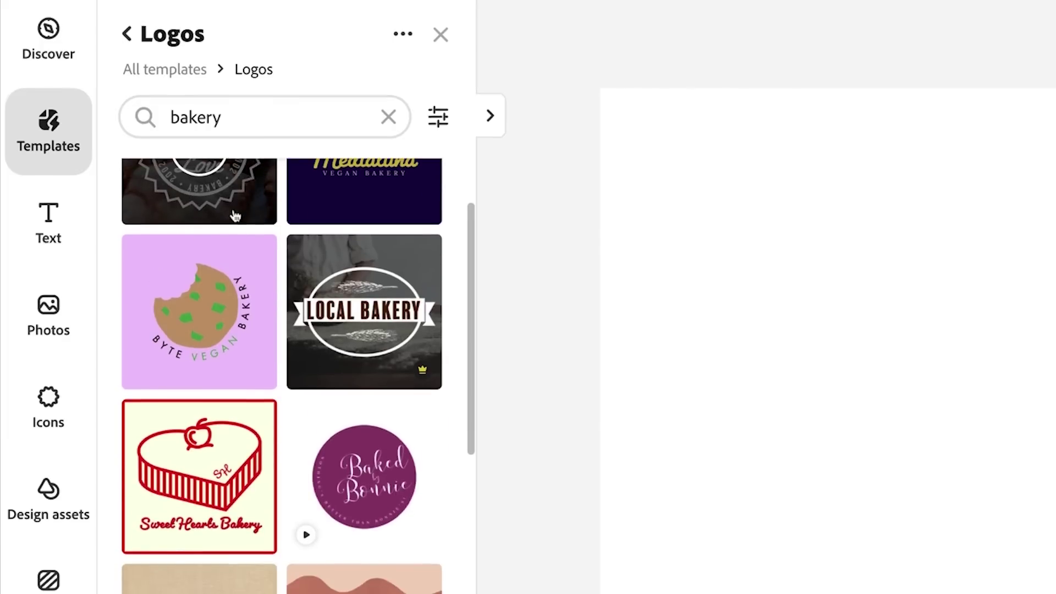
{"action": "scroll", "coordinate": [240, 361], "scroll_direction": "down", "scroll_amount": 3}
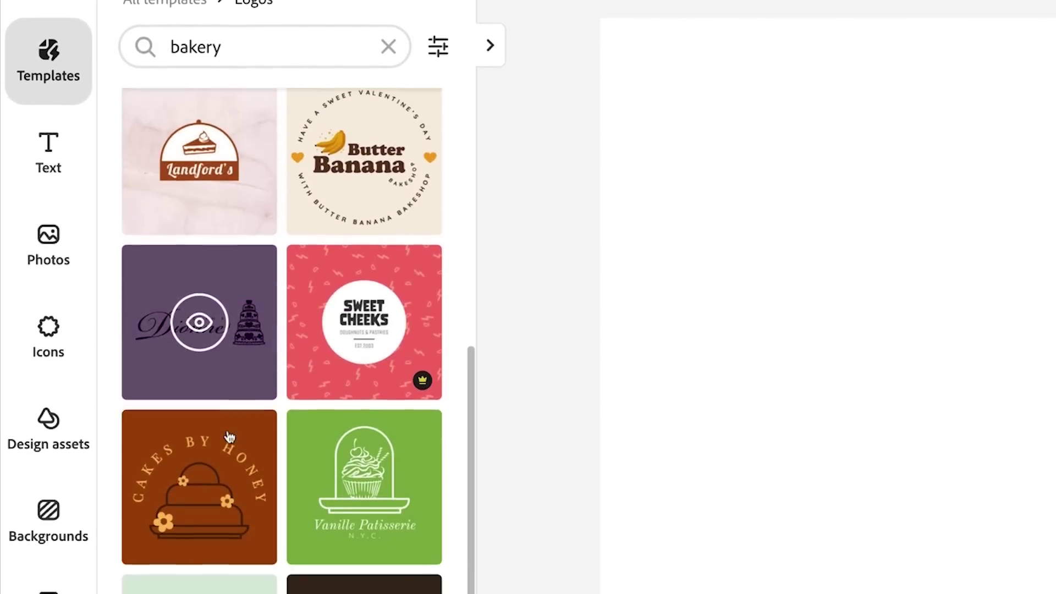
{"action": "left_click", "coordinate": [347, 413]}
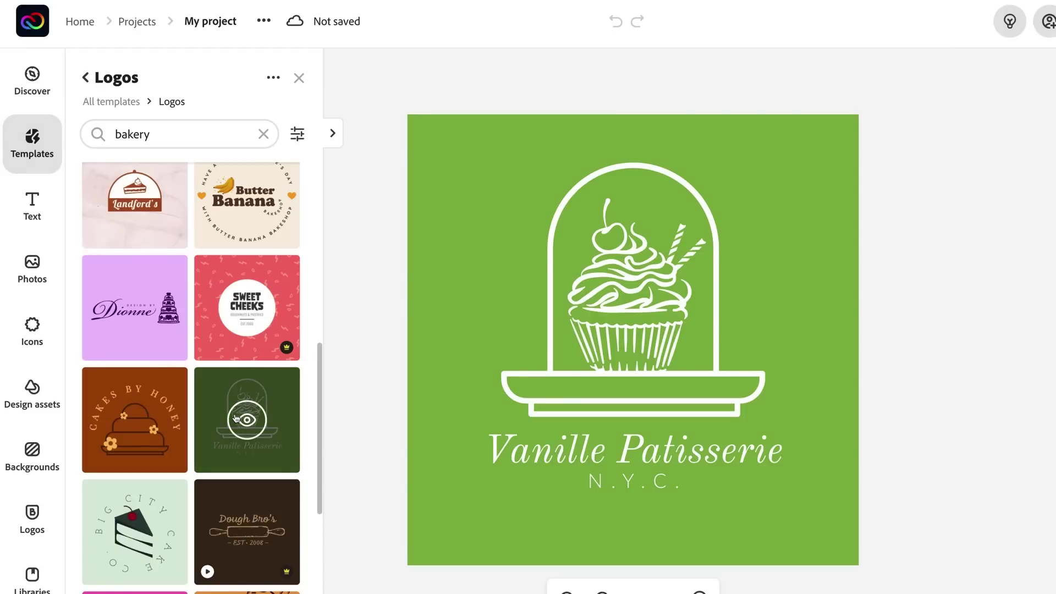
Change the title to 'Cupcake Queen' and the N.Y.C. line to 'BAKERY'
{"action": "left_click", "coordinate": [582, 458]}
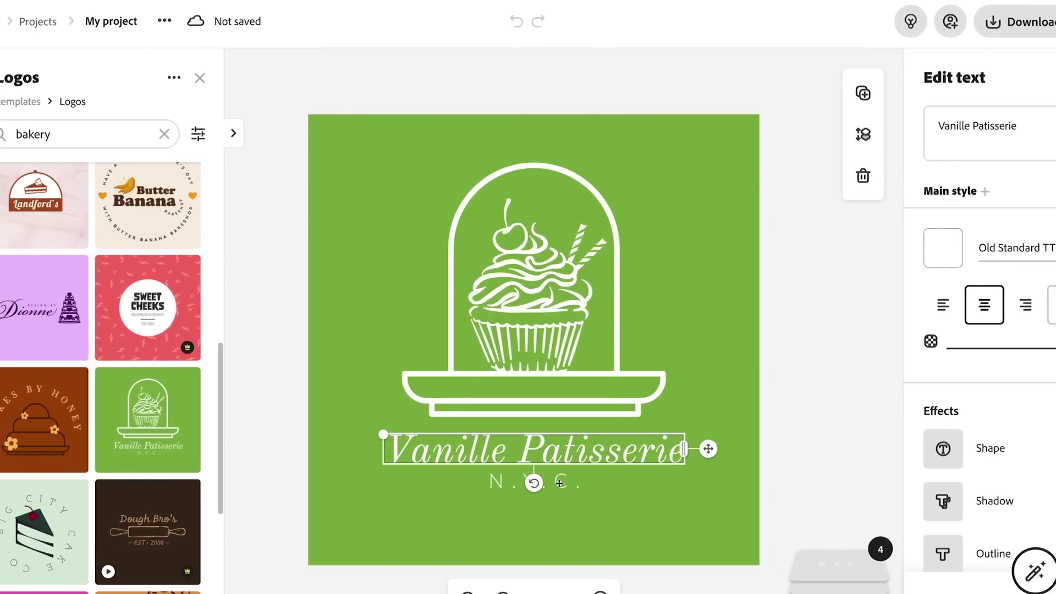
{"action": "left_click", "coordinate": [559, 483]}
{"action": "left_click", "coordinate": [572, 450]}
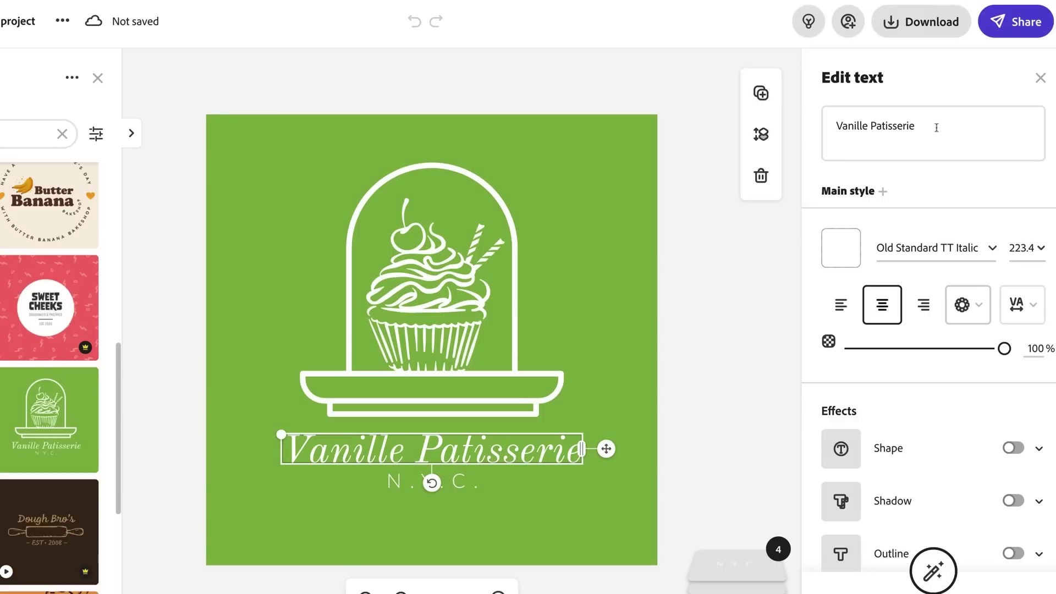
{"action": "left_click", "coordinate": [936, 127]}
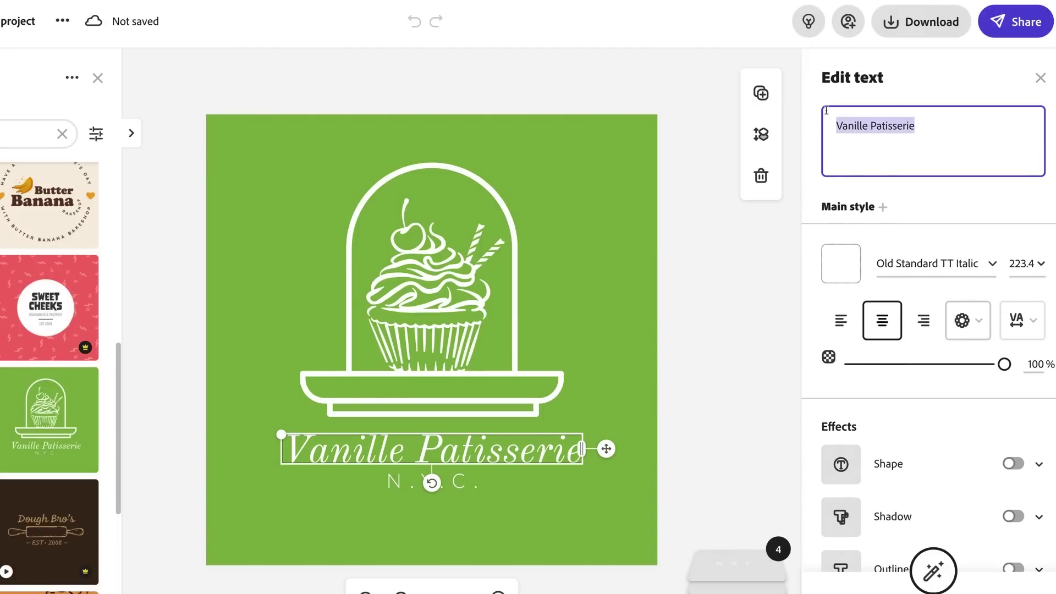
{"action": "type", "text": "Cupca"}
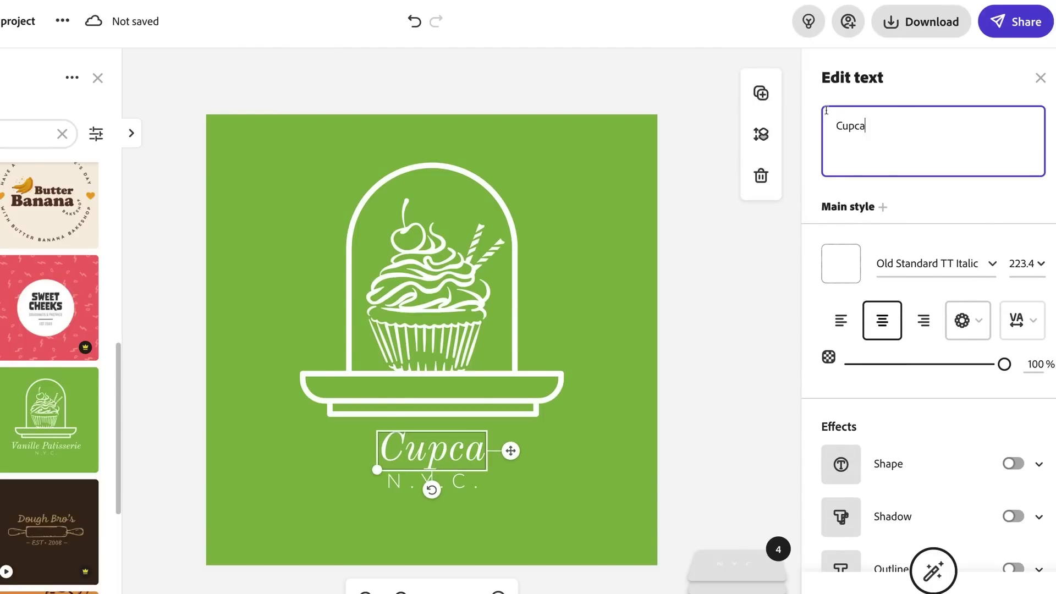
{"action": "type", "text": "ke Queen"}
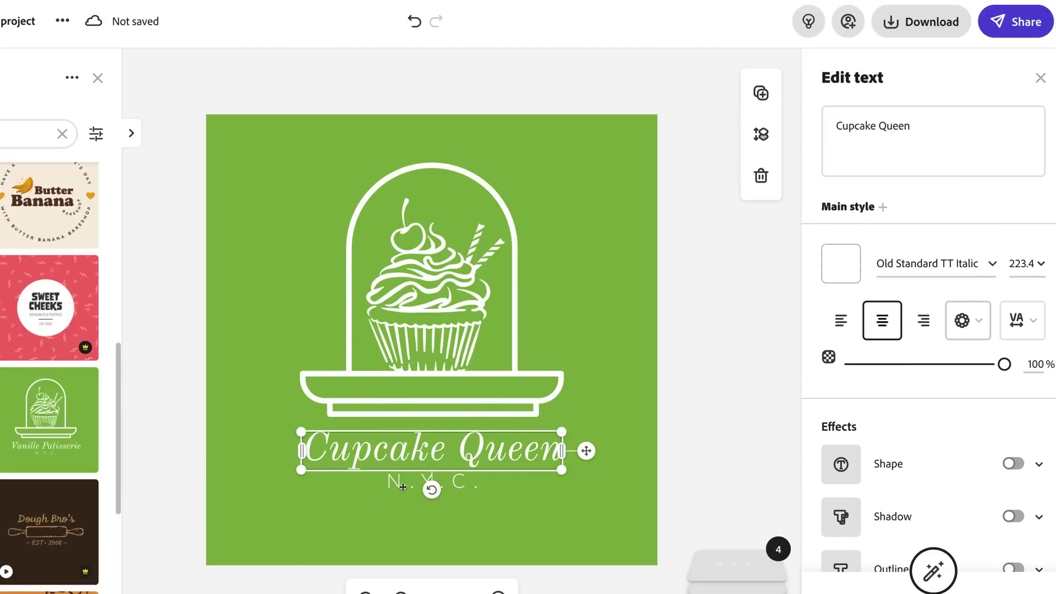
{"action": "left_click", "coordinate": [403, 487]}
{"action": "left_click", "coordinate": [849, 118]}
{"action": "type", "text": "BAKERY"}
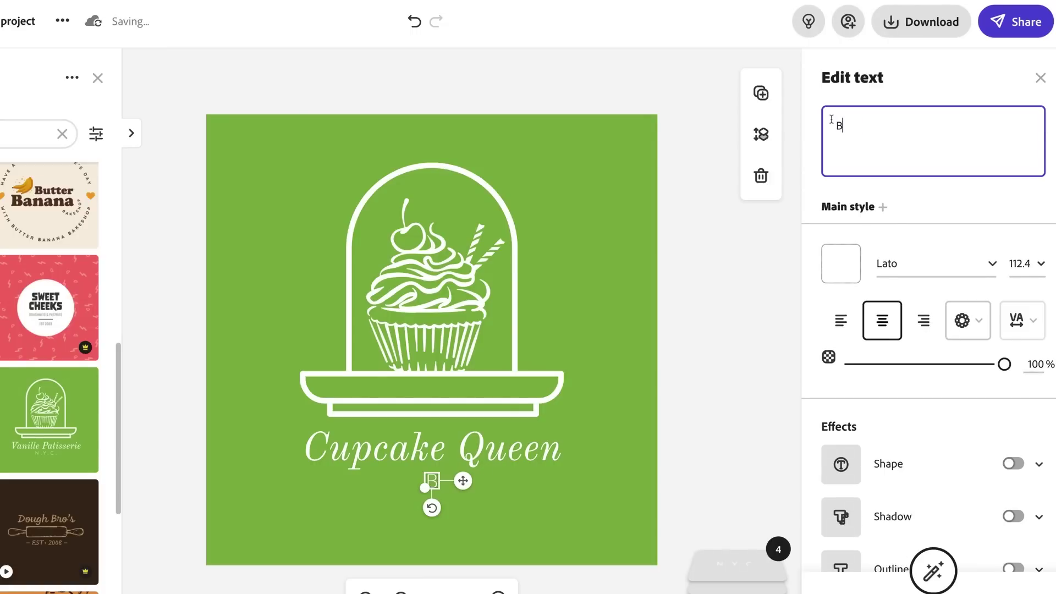
Ungroup the cupcake illustration and delete its arch-and-plate outline
{"action": "left_click", "coordinate": [306, 378]}
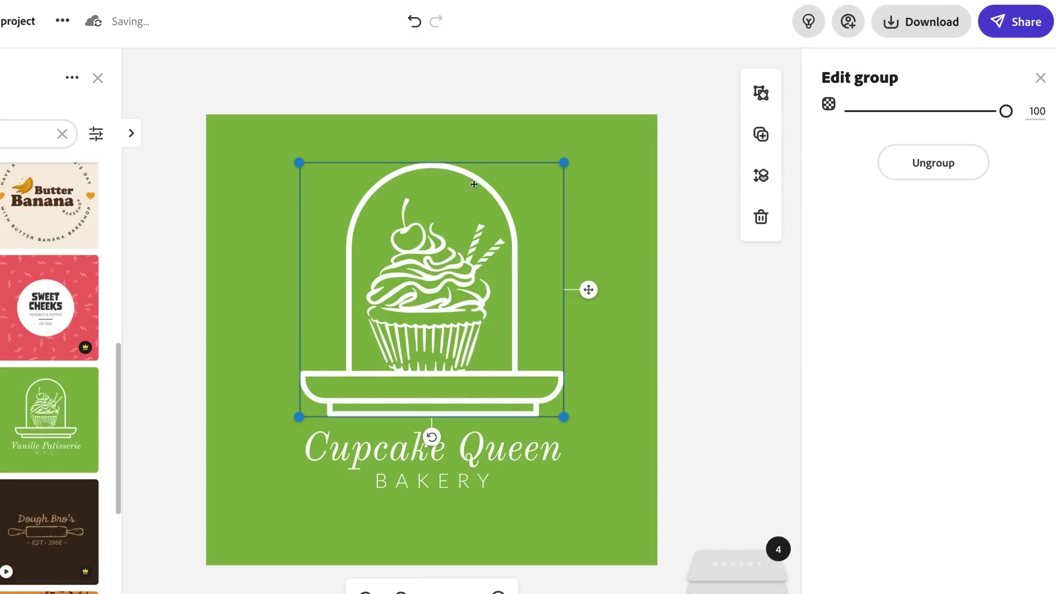
{"action": "left_click", "coordinate": [933, 163]}
{"action": "left_click", "coordinate": [249, 225]}
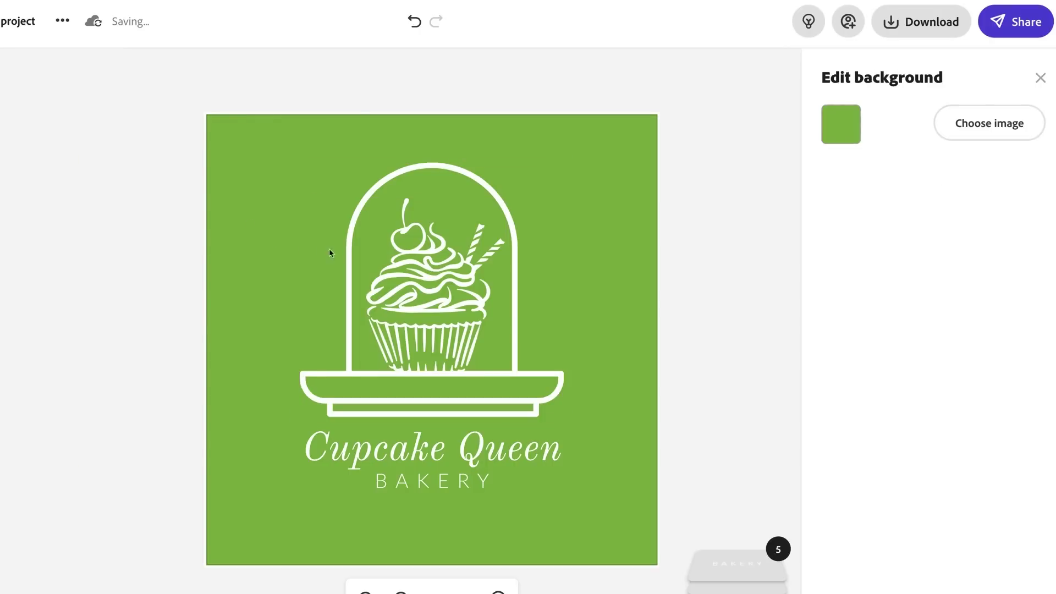
{"action": "left_click", "coordinate": [347, 256]}
{"action": "key", "text": "Delete"}
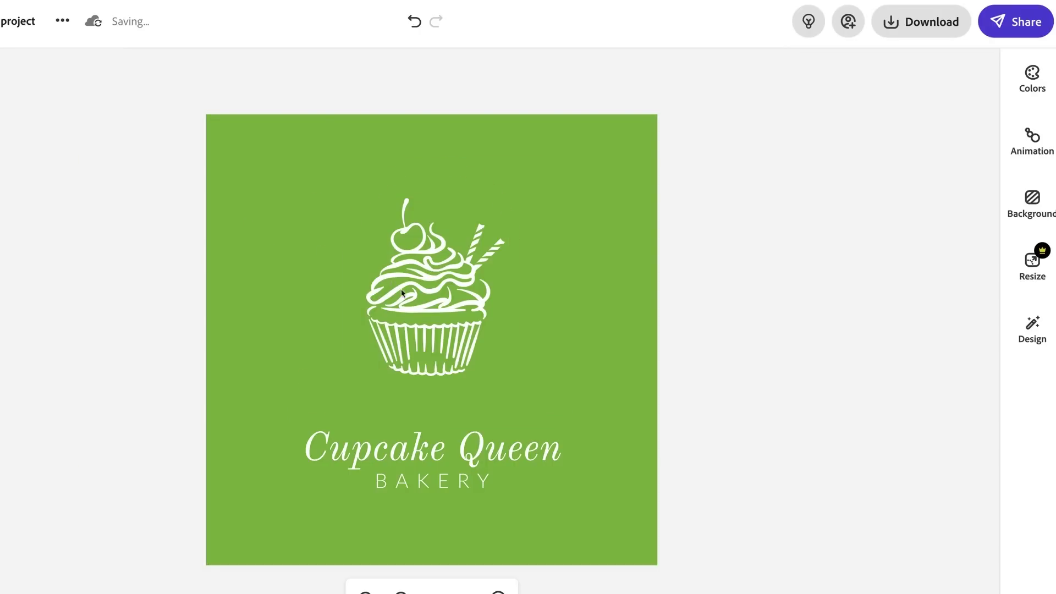
Move both text lines to mid-logo and shrink the cupcake into a top-right icon
{"action": "left_click_drag", "start_coordinate": [403, 291], "coordinate": [554, 226]}
{"action": "left_click_drag", "start_coordinate": [300, 395], "coordinate": [602, 536]}
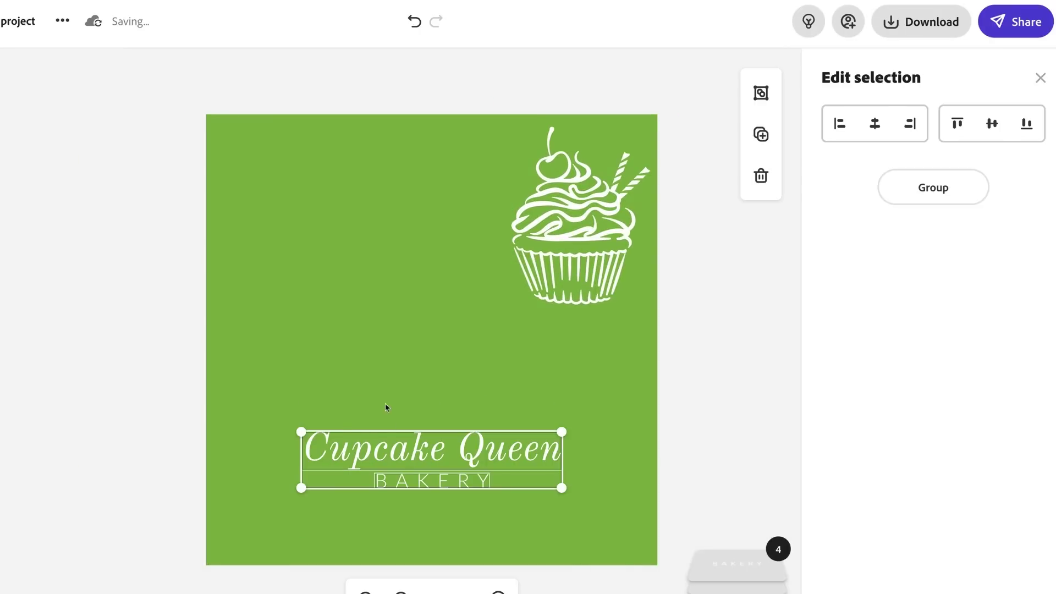
{"action": "left_click_drag", "start_coordinate": [396, 458], "coordinate": [390, 363]}
{"action": "left_click", "coordinate": [523, 229]}
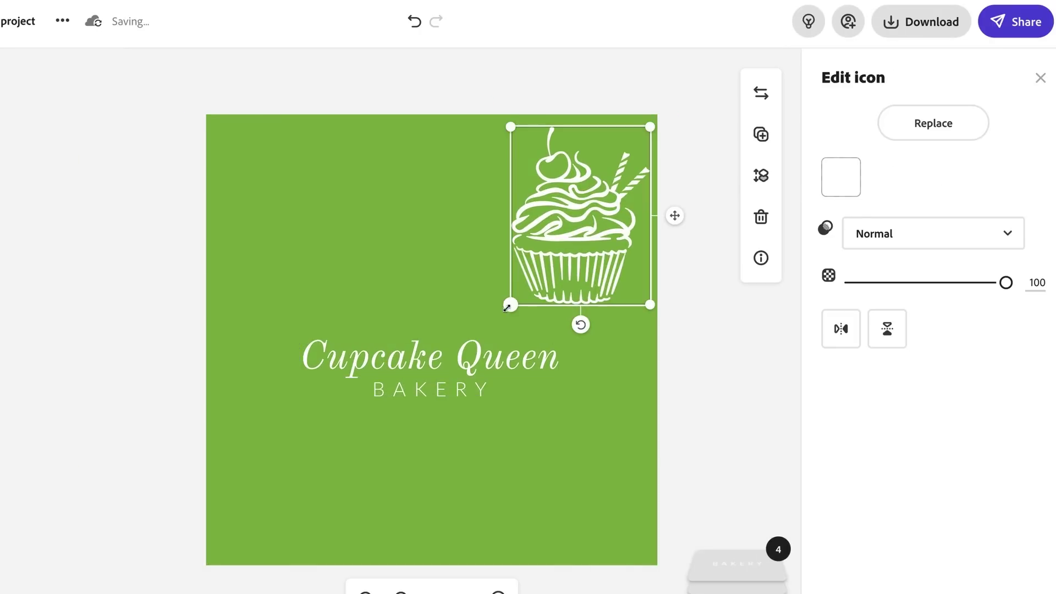
{"action": "left_click_drag", "start_coordinate": [507, 307], "coordinate": [575, 223]}
{"action": "left_click", "coordinate": [352, 214]}
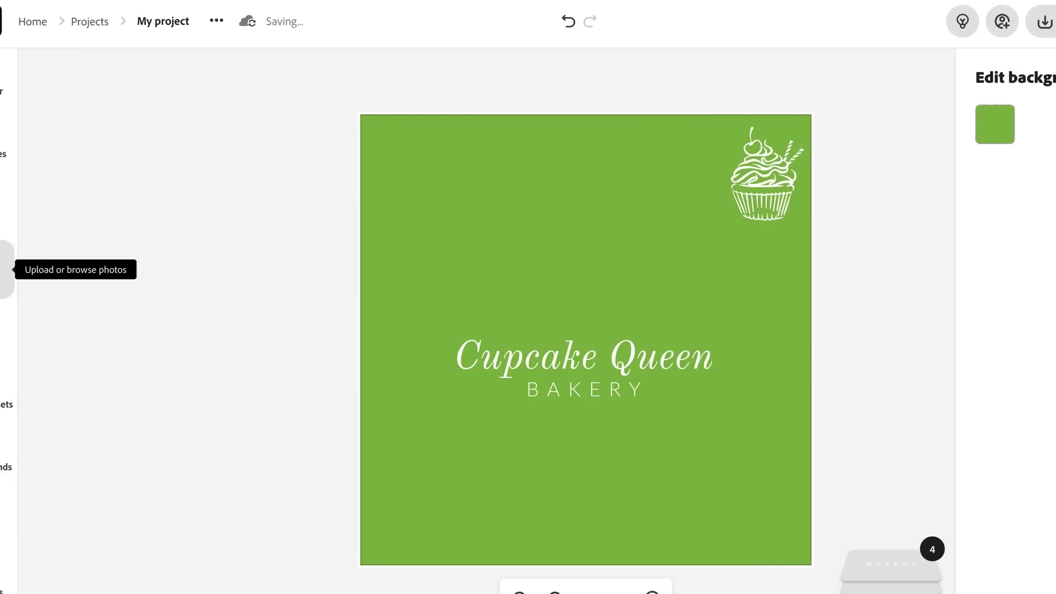
Search the icon library for 'cupcake'
{"action": "left_click", "coordinate": [28, 339]}
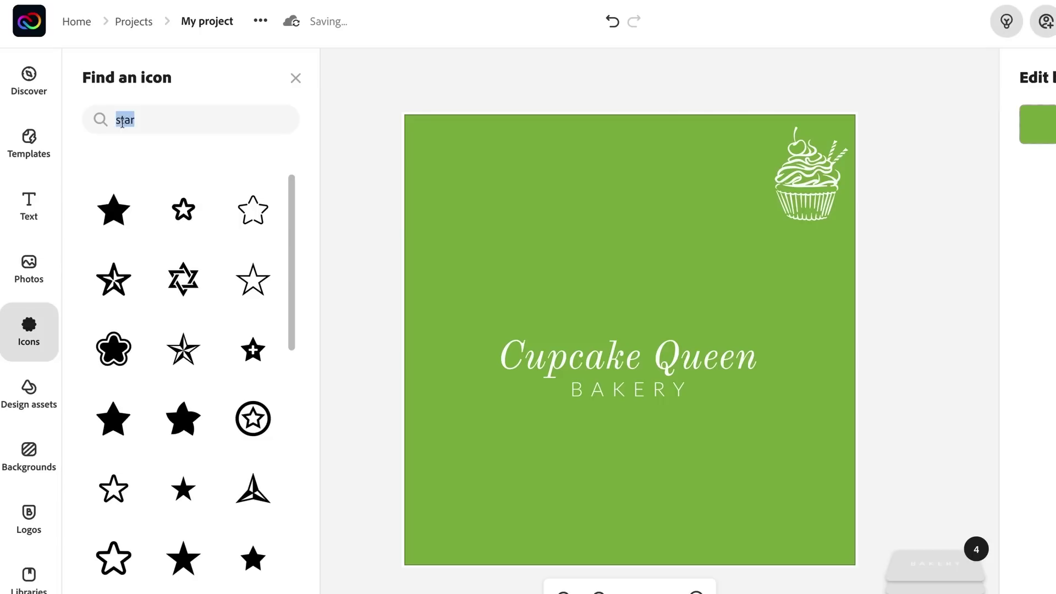
{"action": "type", "text": "cupcake"}
{"action": "key", "text": "Return"}
{"action": "scroll", "coordinate": [182, 308], "scroll_direction": "down", "scroll_amount": 3}
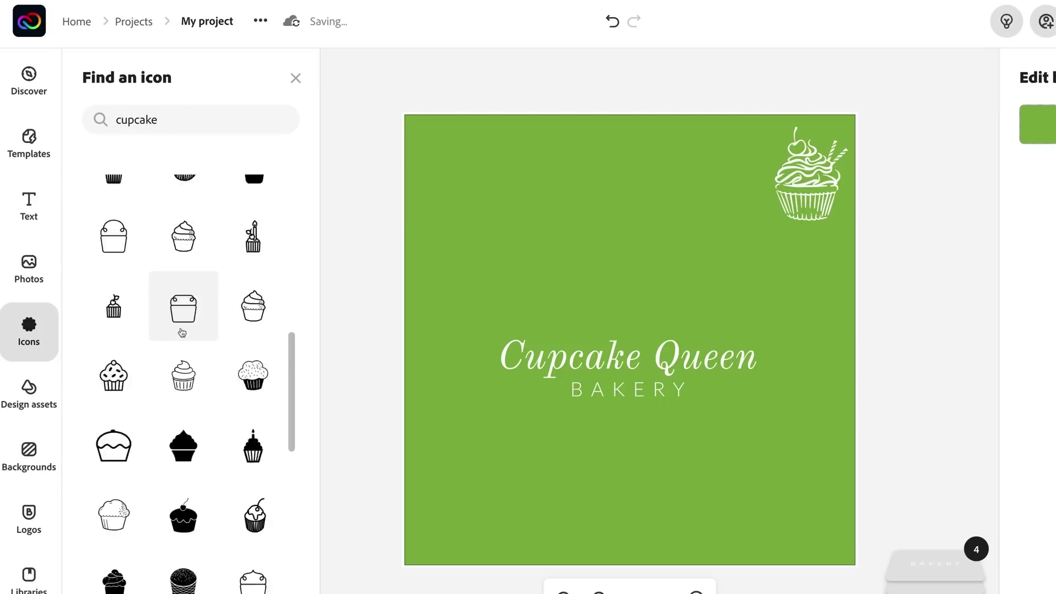
{"action": "scroll", "coordinate": [141, 365], "scroll_direction": "down", "scroll_amount": 5}
{"action": "scroll", "coordinate": [141, 364], "scroll_direction": "up", "scroll_amount": 10}
{"action": "scroll", "coordinate": [141, 365], "scroll_direction": "down", "scroll_amount": 2}
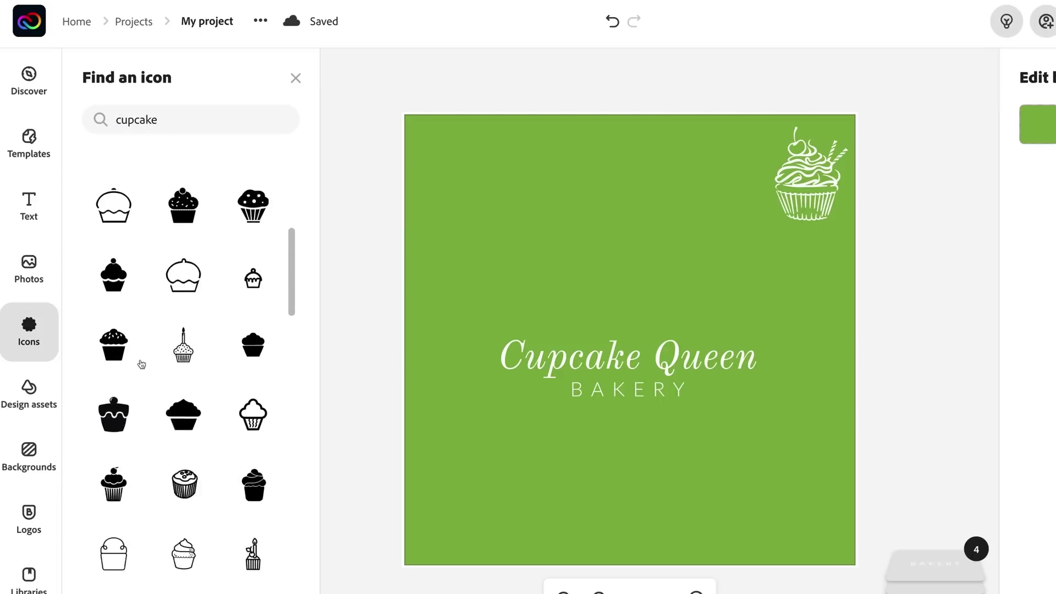
{"action": "scroll", "coordinate": [142, 364], "scroll_direction": "down", "scroll_amount": 1}
{"action": "scroll", "coordinate": [99, 364], "scroll_direction": "up", "scroll_amount": 1}
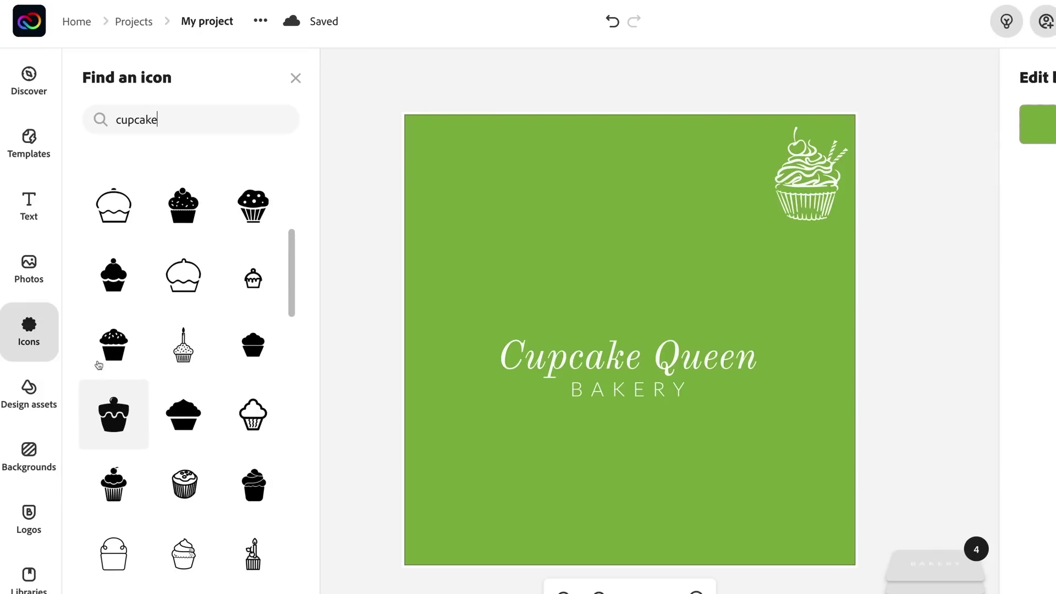
Add the solid yellow cupcake icon and shrink it
{"action": "left_click", "coordinate": [113, 275]}
{"action": "left_click", "coordinate": [639, 224]}
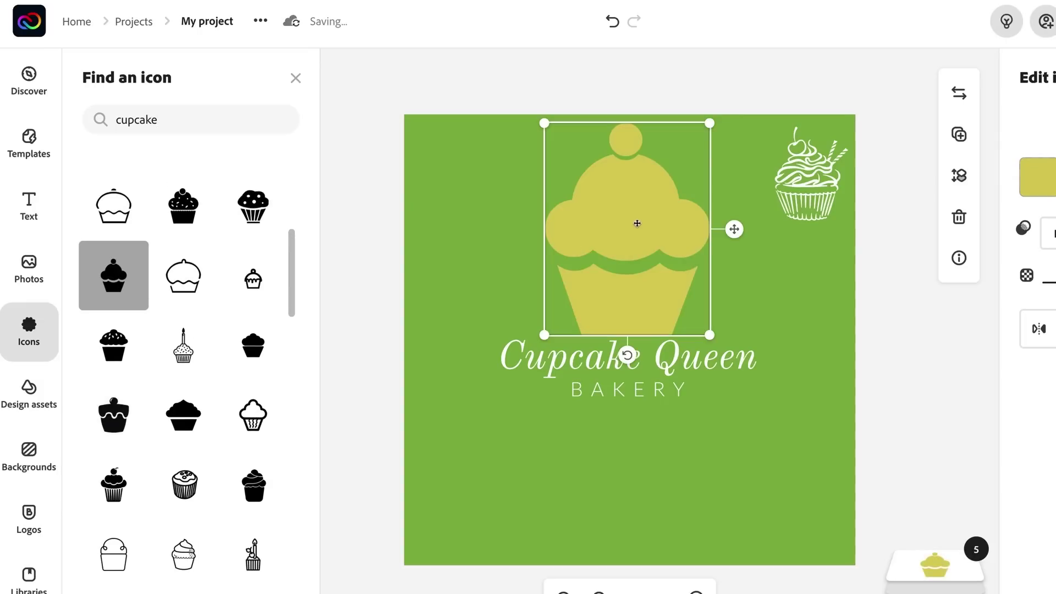
{"action": "left_click_drag", "start_coordinate": [710, 123], "coordinate": [675, 167]}
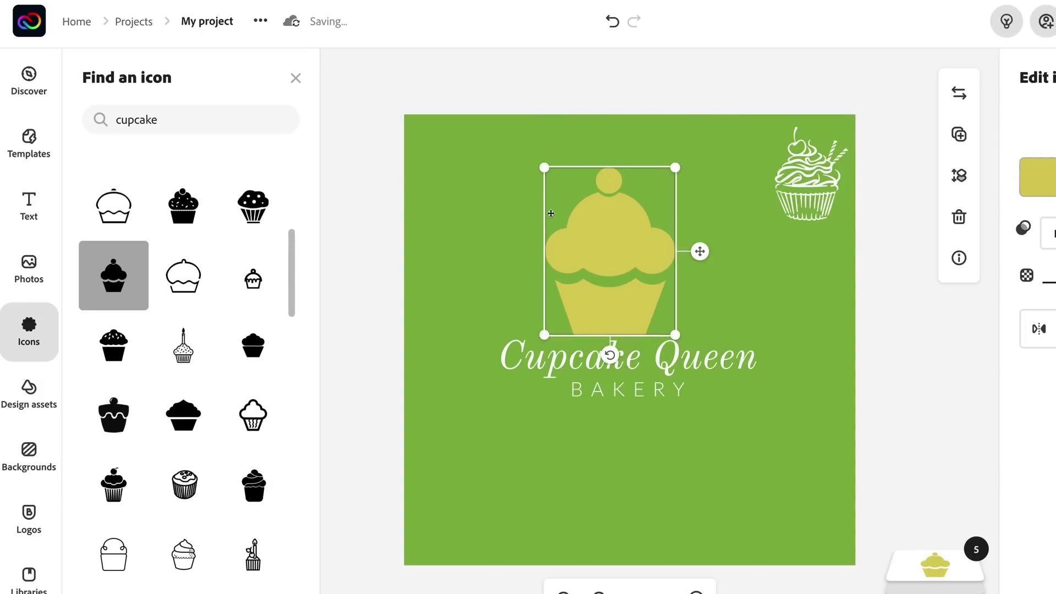
Add a crown icon from a 'crown' search, shrink it and move it to the top
{"action": "left_click", "coordinate": [128, 120]}
{"action": "type", "text": "crown"}
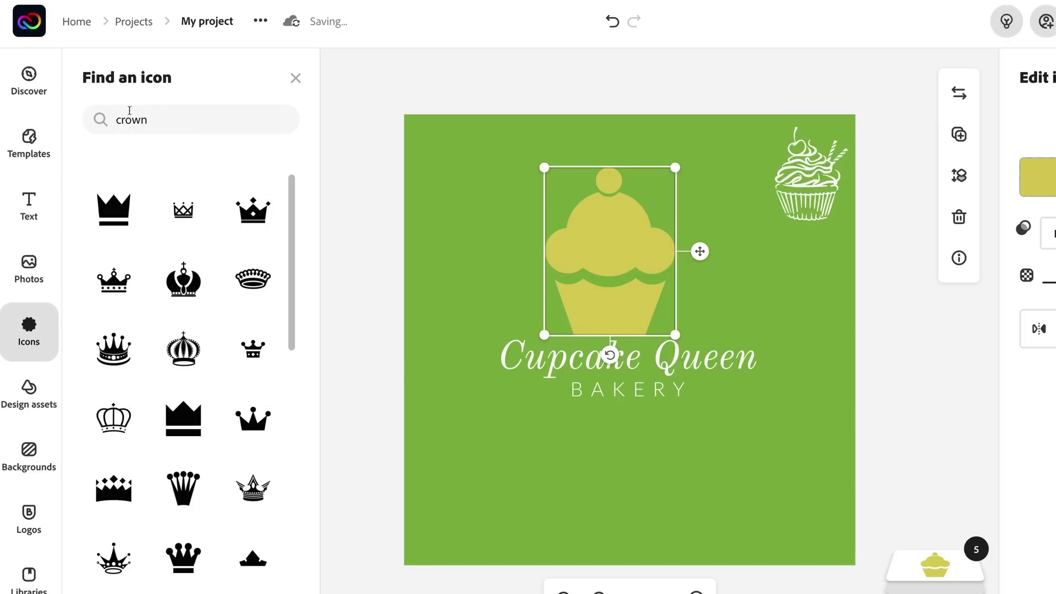
{"action": "scroll", "coordinate": [181, 235], "scroll_direction": "down", "scroll_amount": 5}
{"action": "scroll", "coordinate": [180, 247], "scroll_direction": "down", "scroll_amount": 4}
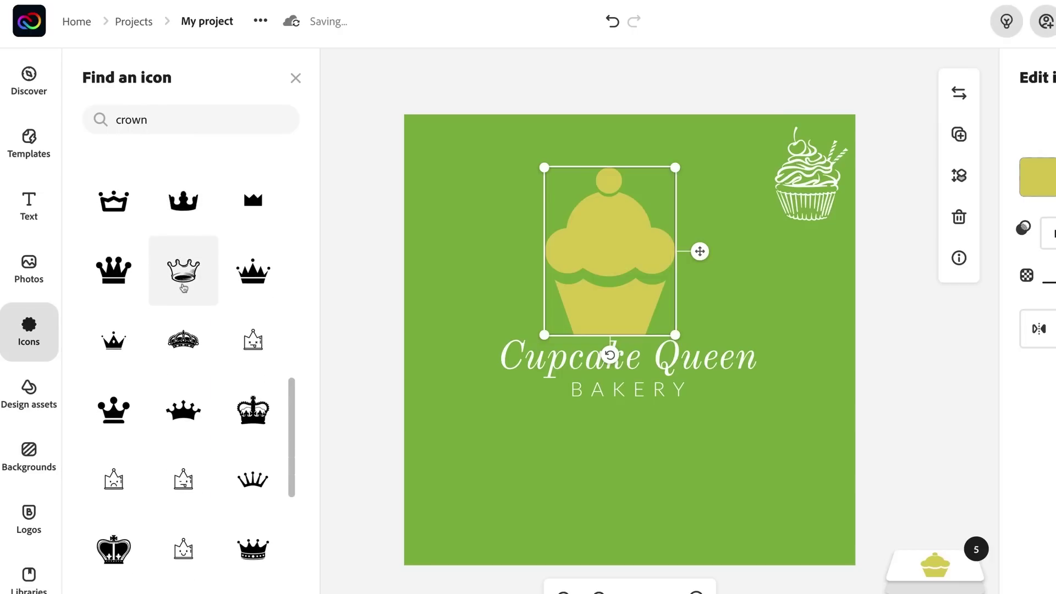
{"action": "left_click", "coordinate": [177, 373]}
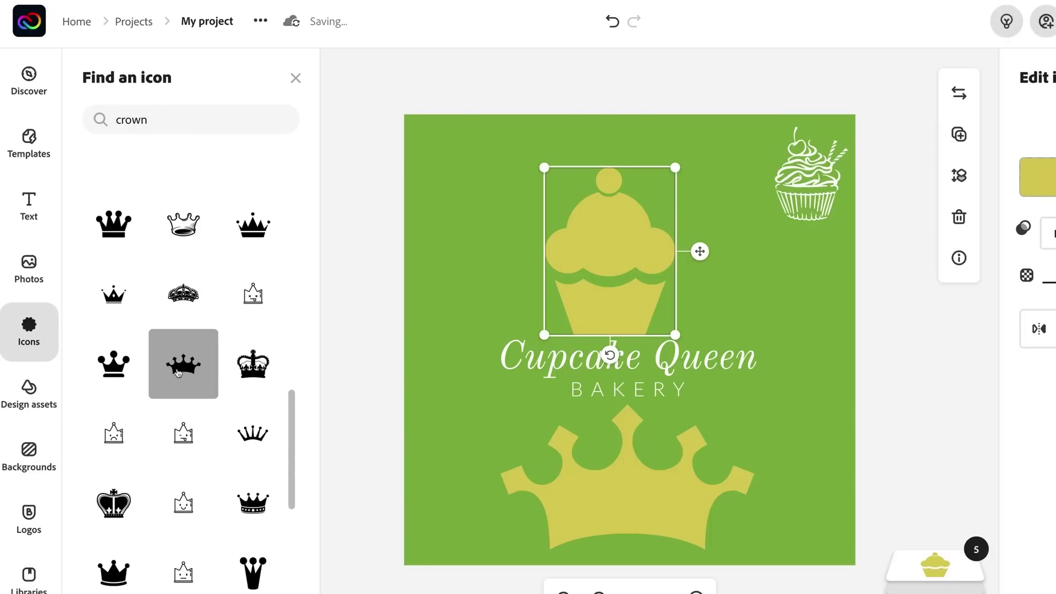
{"action": "left_click", "coordinate": [656, 469]}
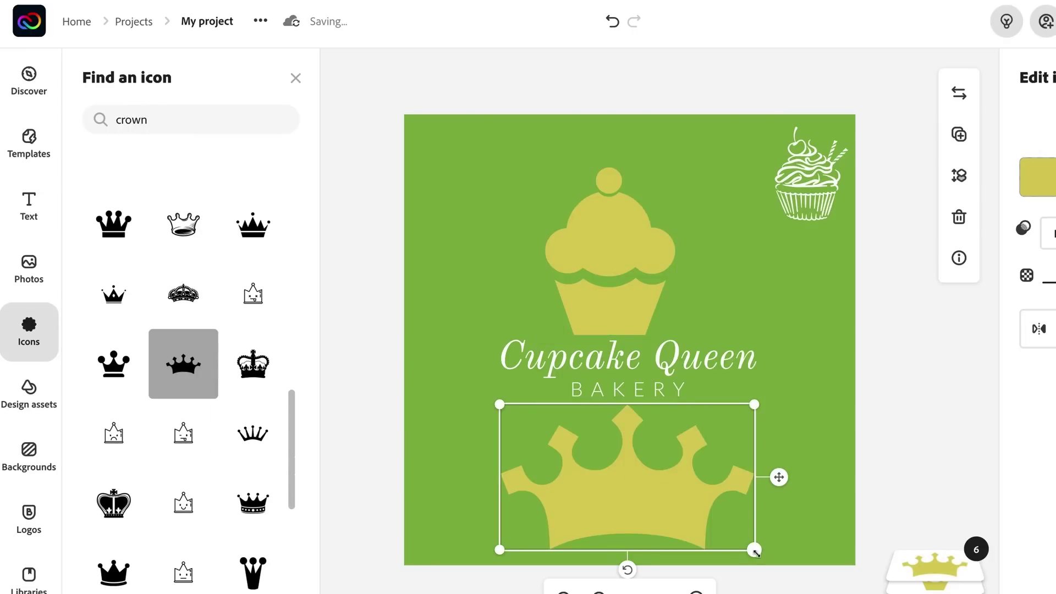
{"action": "left_click_drag", "start_coordinate": [755, 552], "coordinate": [619, 473]}
{"action": "left_click_drag", "start_coordinate": [526, 467], "coordinate": [509, 178]}
Enlarge and centre the yellow cupcake over the title with a small crown on top
{"action": "left_click_drag", "start_coordinate": [589, 240], "coordinate": [592, 341]}
{"action": "left_click", "coordinate": [621, 312]}
{"action": "left_click_drag", "start_coordinate": [561, 259], "coordinate": [528, 227]}
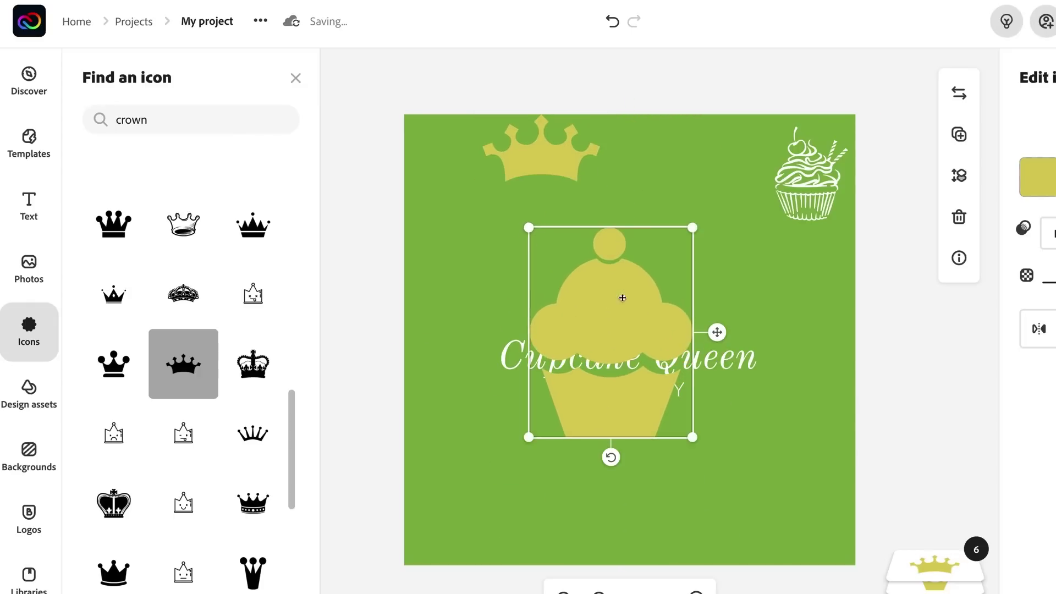
{"action": "left_click_drag", "start_coordinate": [622, 297], "coordinate": [639, 305]}
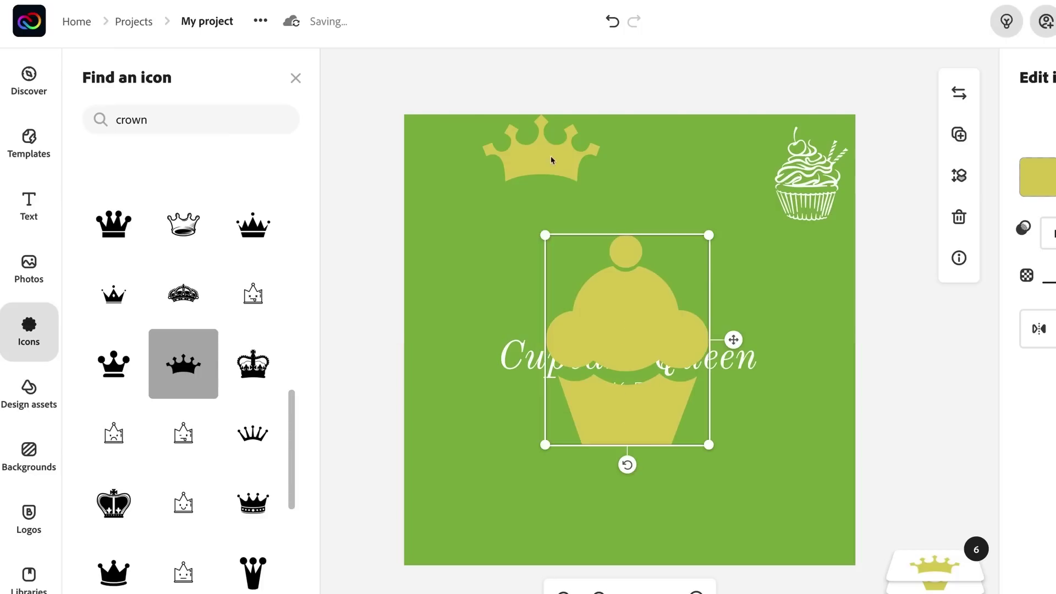
{"action": "left_click_drag", "start_coordinate": [551, 160], "coordinate": [629, 210]}
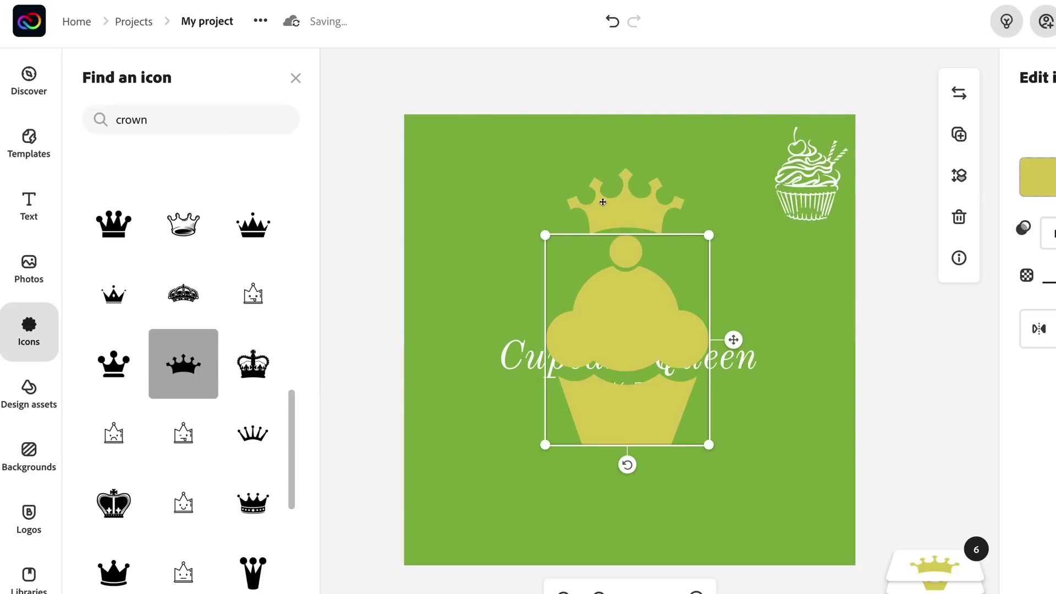
{"action": "left_click", "coordinate": [603, 202]}
{"action": "left_click_drag", "start_coordinate": [565, 165], "coordinate": [628, 218]}
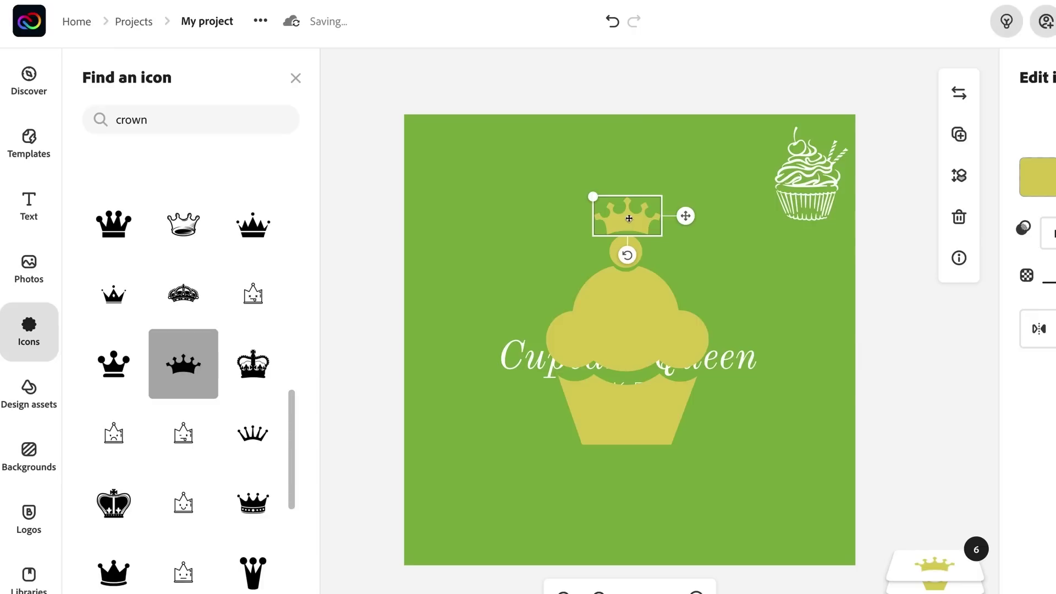
Delete the white cupcake illustration
{"action": "left_click", "coordinate": [786, 177]}
{"action": "key", "text": "Delete"}
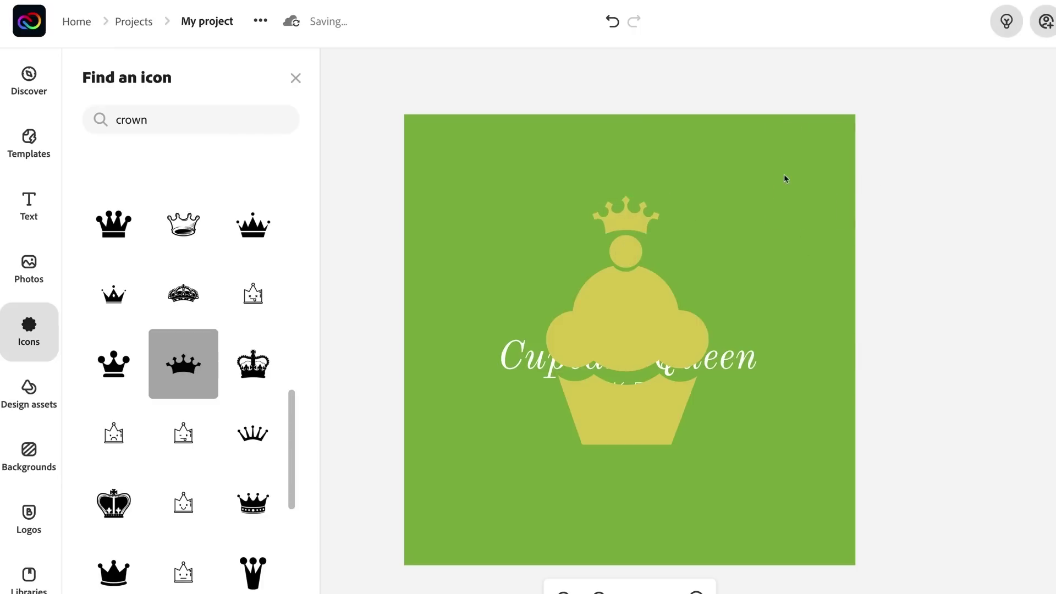
{"action": "left_click", "coordinate": [661, 300]}
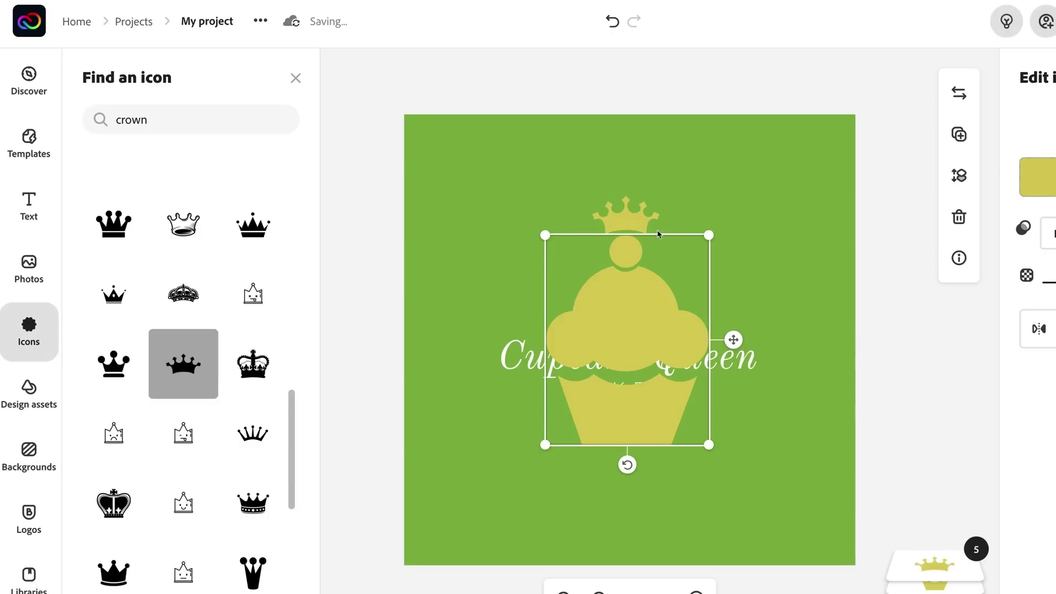
Move the cupcake and crown layers behind the text in the layer stack
{"action": "mouse_move", "coordinate": [938, 567]}
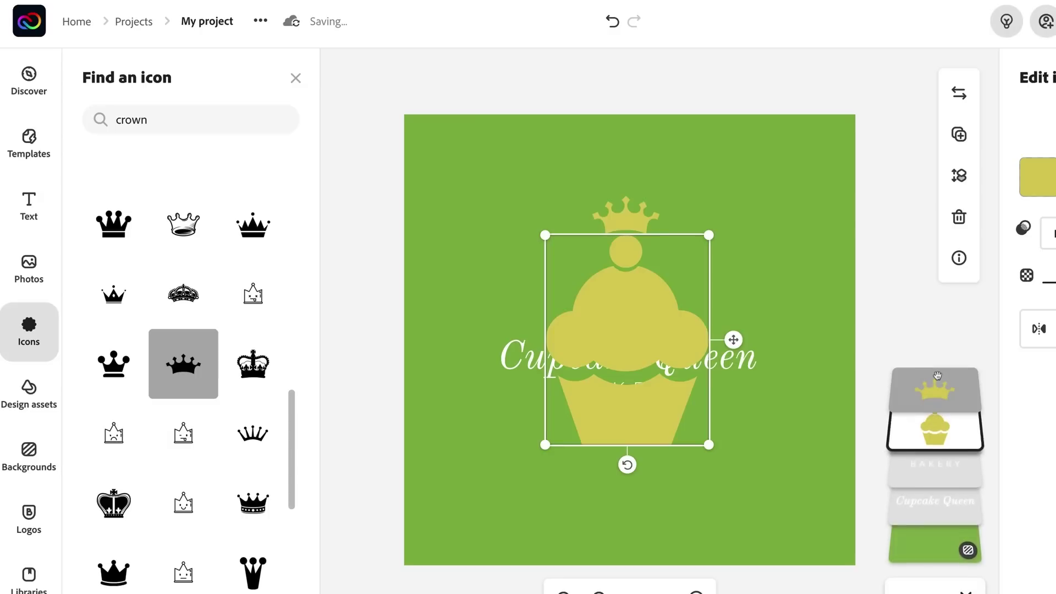
{"action": "left_click_drag", "start_coordinate": [927, 423], "coordinate": [910, 507]}
{"action": "left_click_drag", "start_coordinate": [899, 380], "coordinate": [913, 479]}
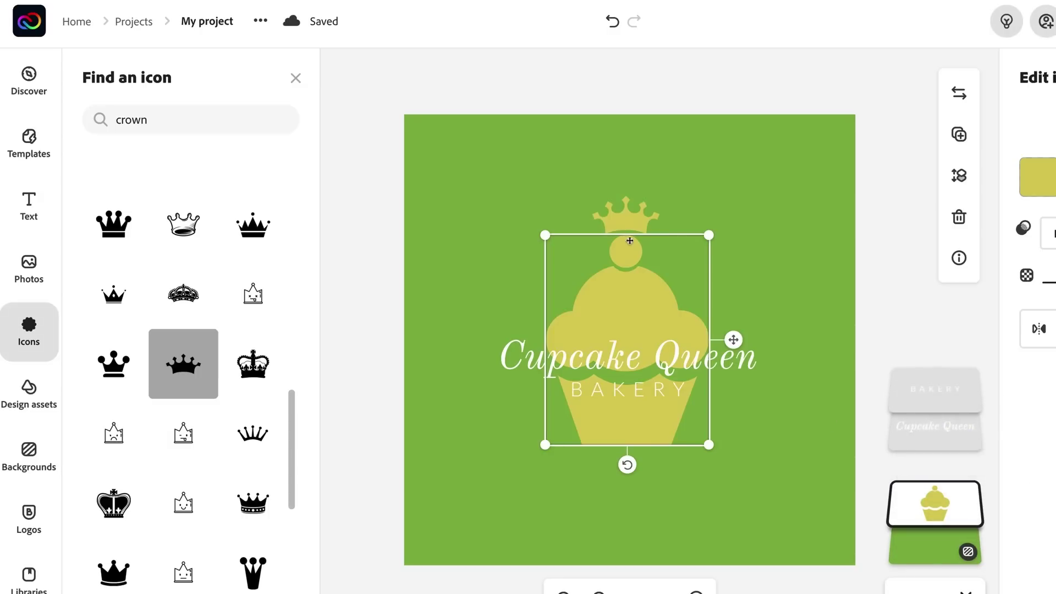
Raise the Cupcake Queen and BAKERY lines together onto the cupcake
{"action": "left_click", "coordinate": [517, 363]}
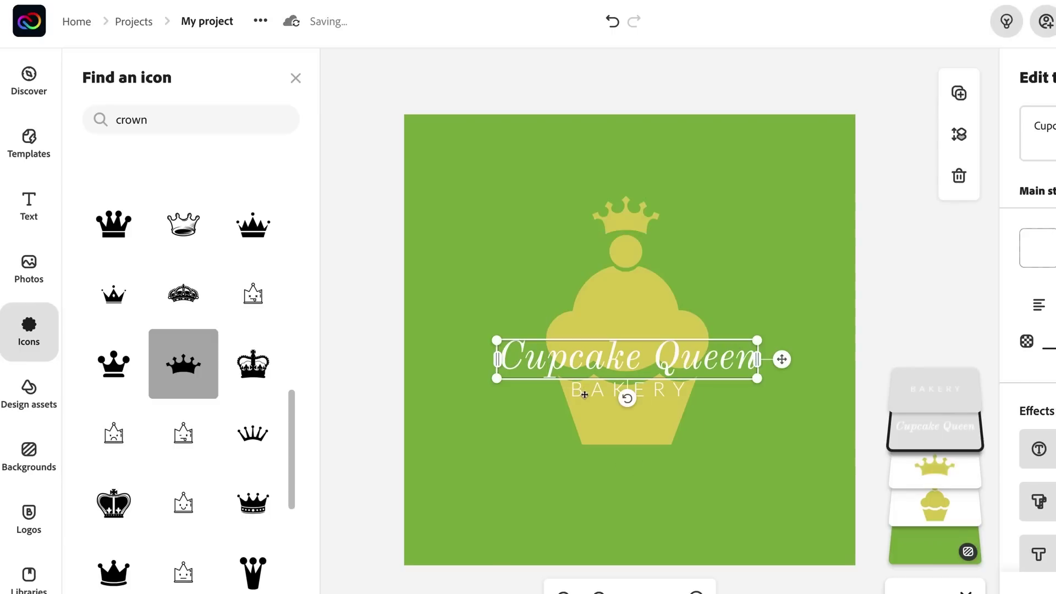
{"action": "left_click", "coordinate": [584, 395], "text": "shift"}
{"action": "left_click_drag", "start_coordinate": [584, 395], "coordinate": [583, 365]}
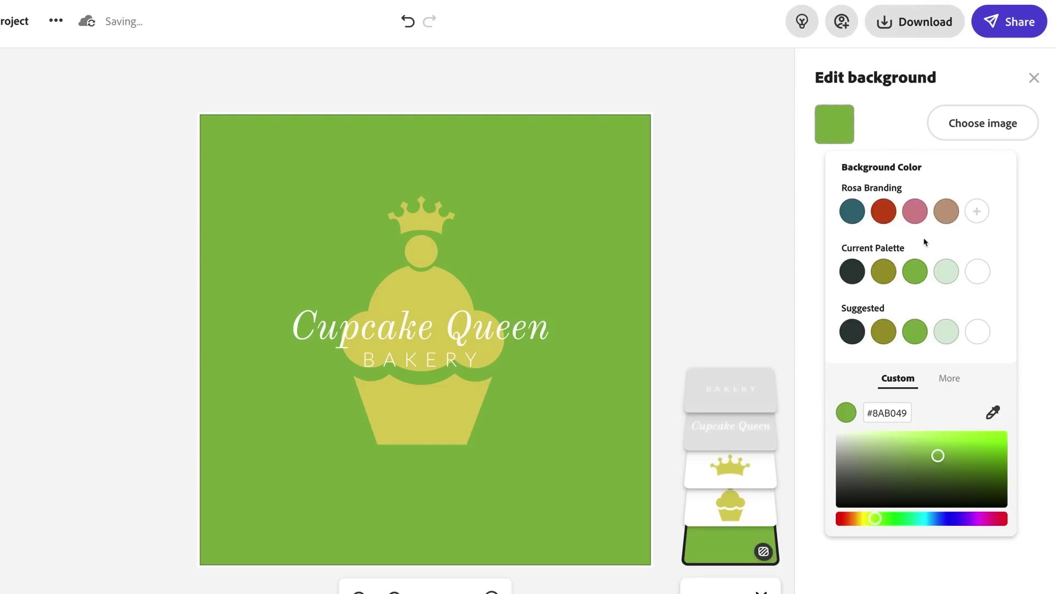
Make the background white and both Cupcake Queen and BAKERY text black
{"action": "left_click", "coordinate": [978, 278]}
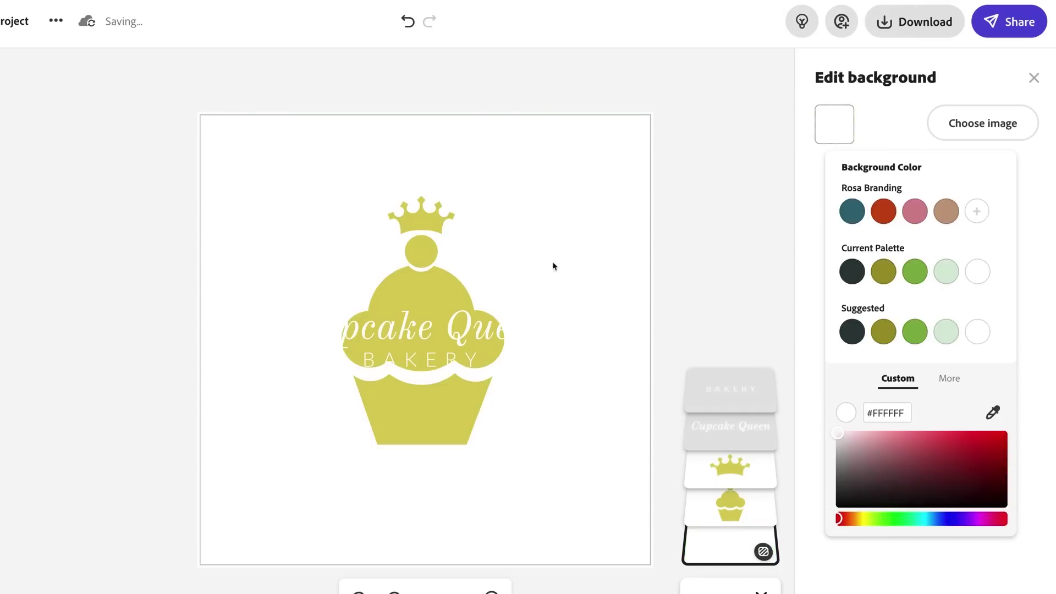
{"action": "left_click", "coordinate": [354, 333]}
{"action": "left_click", "coordinate": [835, 254]}
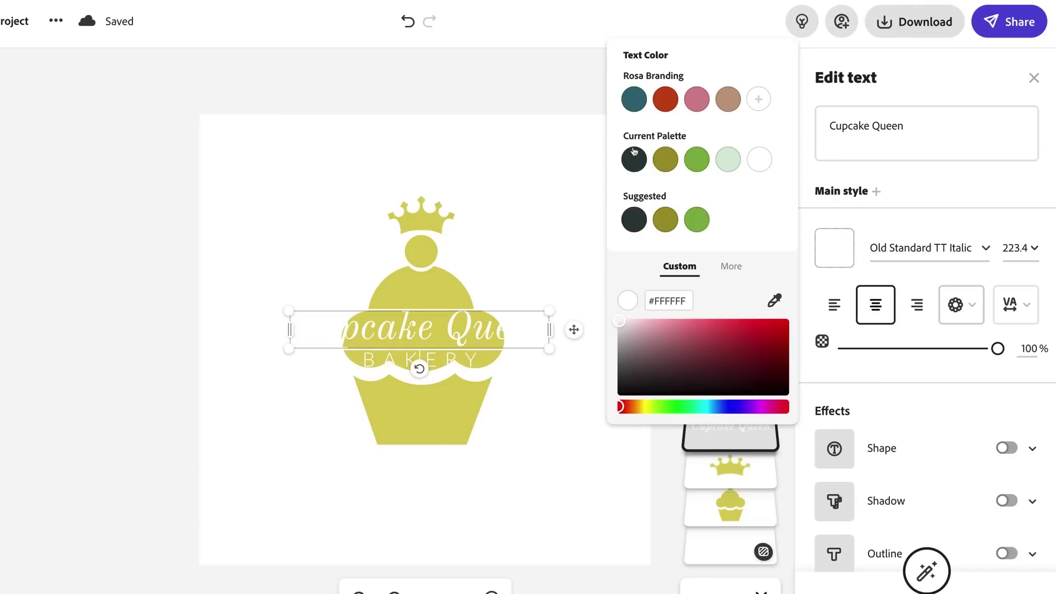
{"action": "left_click", "coordinate": [611, 391]}
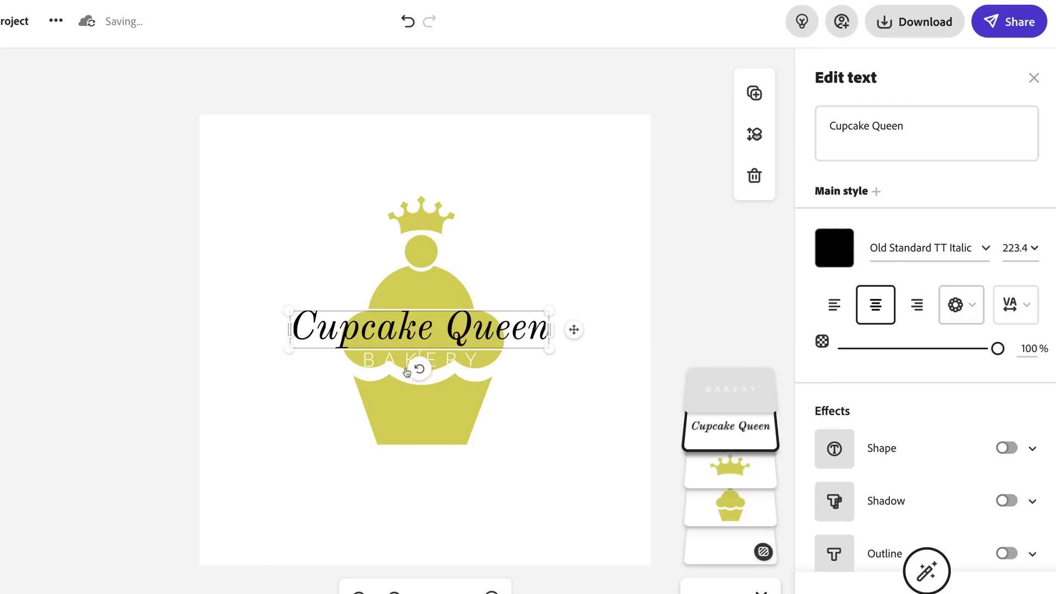
{"action": "left_click", "coordinate": [366, 361]}
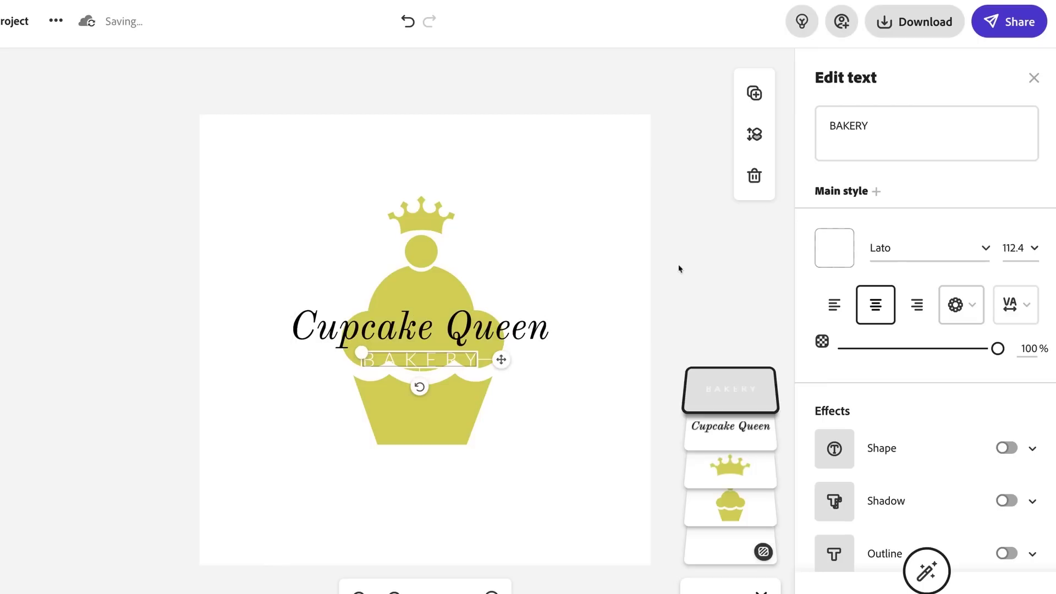
{"action": "left_click", "coordinate": [823, 245]}
{"action": "left_click_drag", "start_coordinate": [620, 379], "coordinate": [605, 386]}
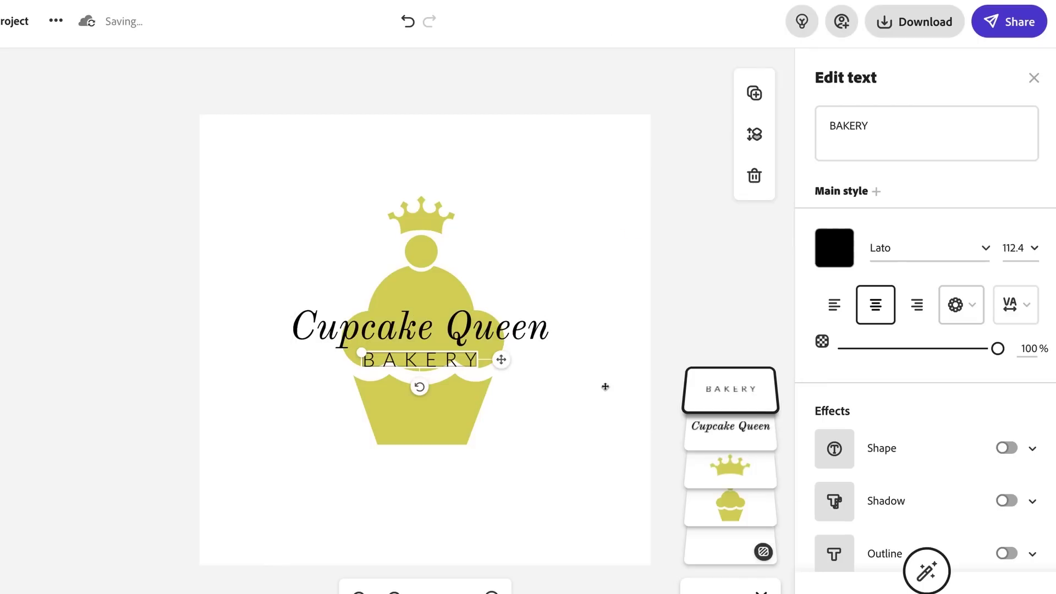
{"action": "left_click", "coordinate": [256, 412]}
Colour the cupcake icon neutral gray and the crown black
{"action": "left_click", "coordinate": [398, 275]}
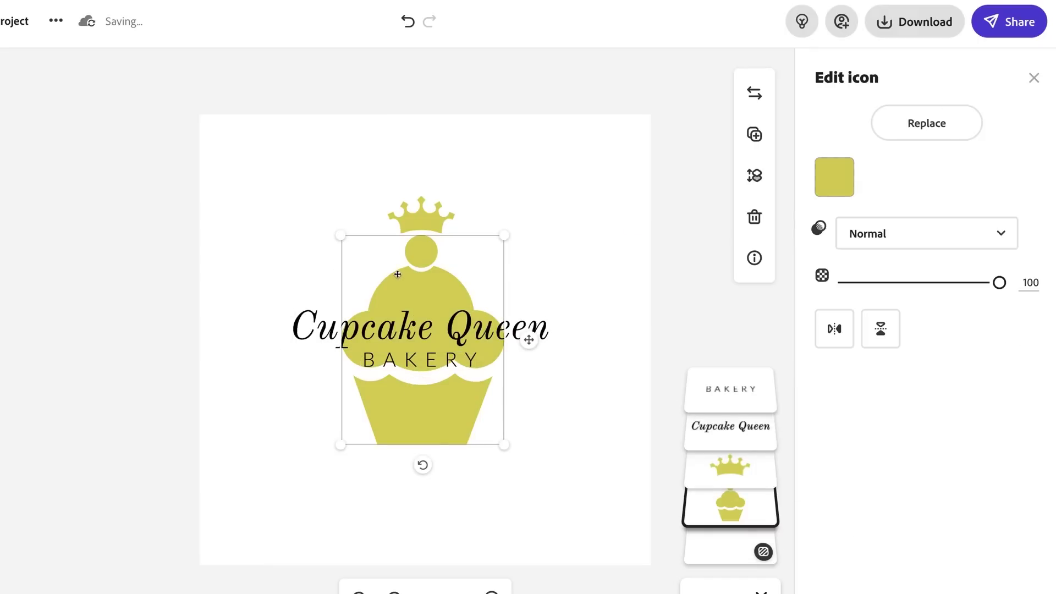
{"action": "left_click", "coordinate": [833, 182]}
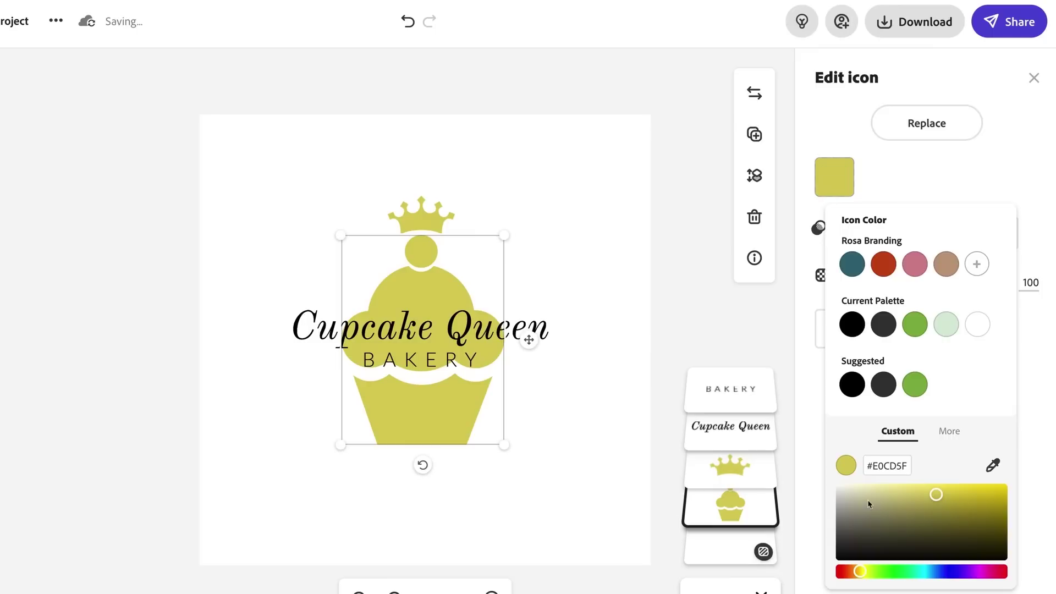
{"action": "left_click_drag", "start_coordinate": [869, 504], "coordinate": [803, 501]}
{"action": "left_click", "coordinate": [424, 217]}
{"action": "left_click", "coordinate": [835, 176]}
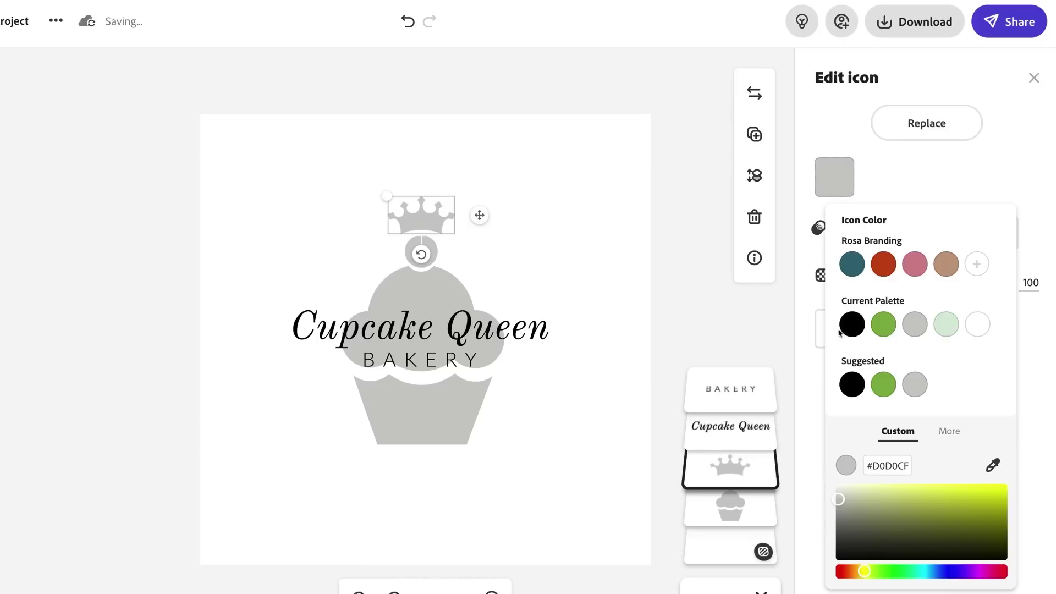
{"action": "left_click", "coordinate": [849, 325]}
{"action": "left_click", "coordinate": [306, 244]}
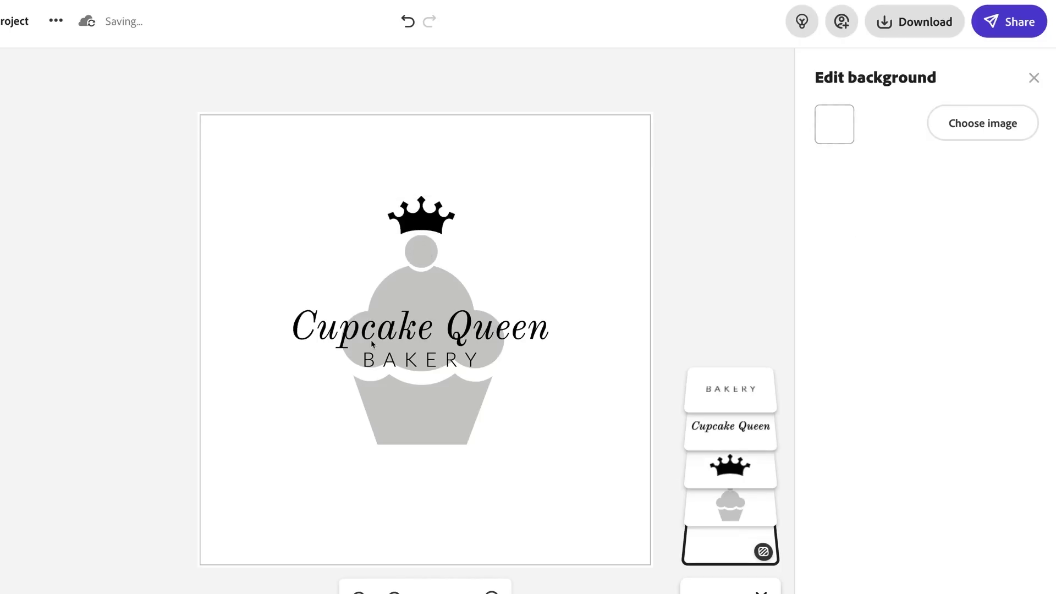
Shrink the gray cupcake, recentre it behind the title, and lower the crown onto it
{"action": "left_click", "coordinate": [414, 408]}
{"action": "left_click_drag", "start_coordinate": [343, 443], "coordinate": [383, 400]}
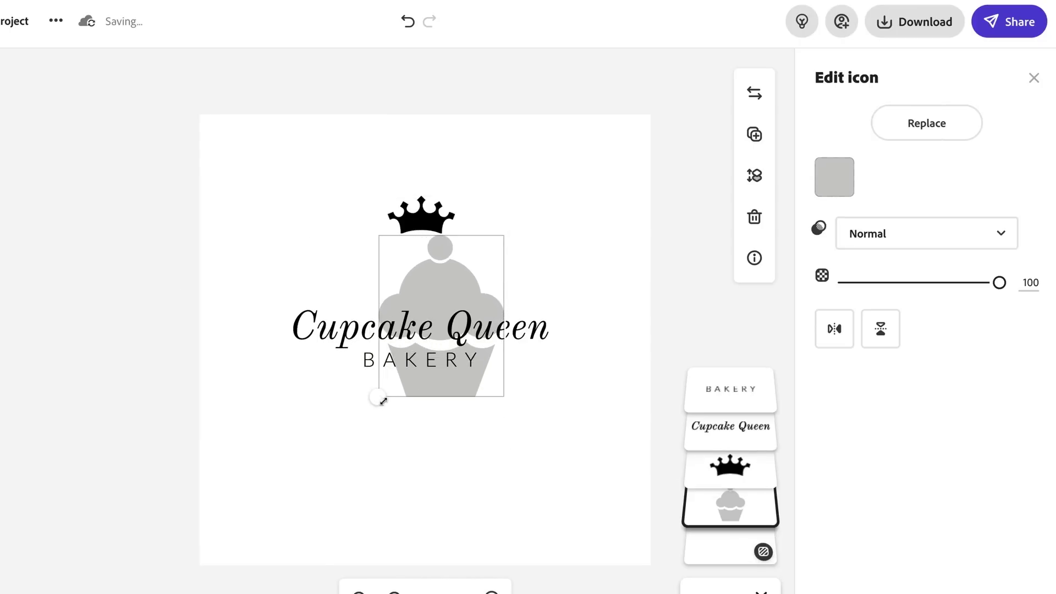
{"action": "mouse_move", "coordinate": [449, 284]}
{"action": "left_mouse_down"}
{"action": "mouse_move", "coordinate": [414, 295]}
{"action": "mouse_move", "coordinate": [448, 299]}
{"action": "mouse_move", "coordinate": [434, 294]}
{"action": "left_mouse_up"}
{"action": "left_click", "coordinate": [422, 223]}
{"action": "left_click_drag", "start_coordinate": [422, 222], "coordinate": [422, 236]}
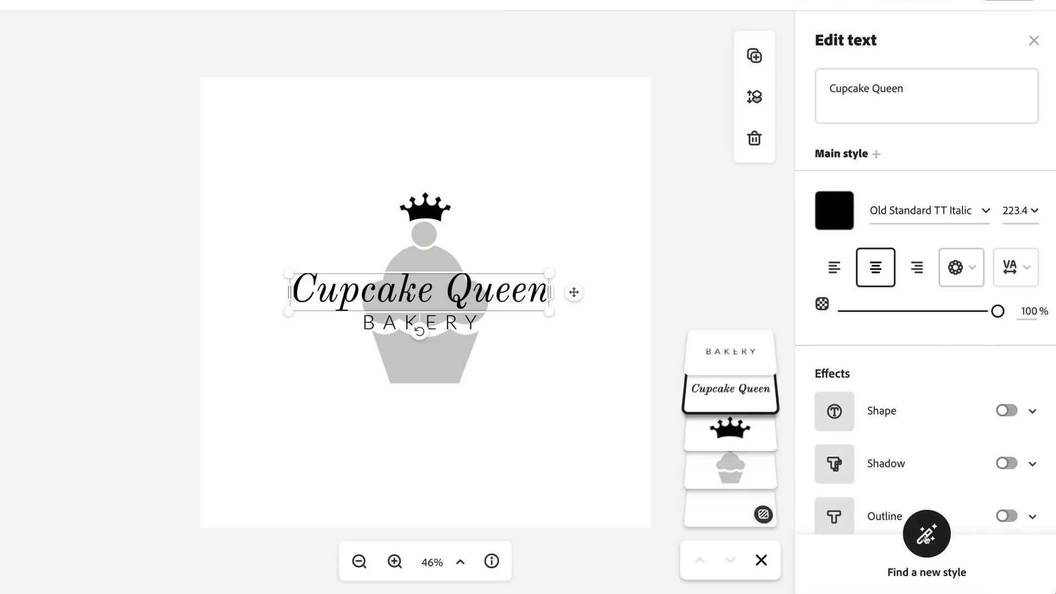
Cycle through suggested title styles until Cupcake Queen becomes green Yellowtail script
{"action": "left_click", "coordinate": [926, 535]}
{"action": "left_click", "coordinate": [926, 534]}
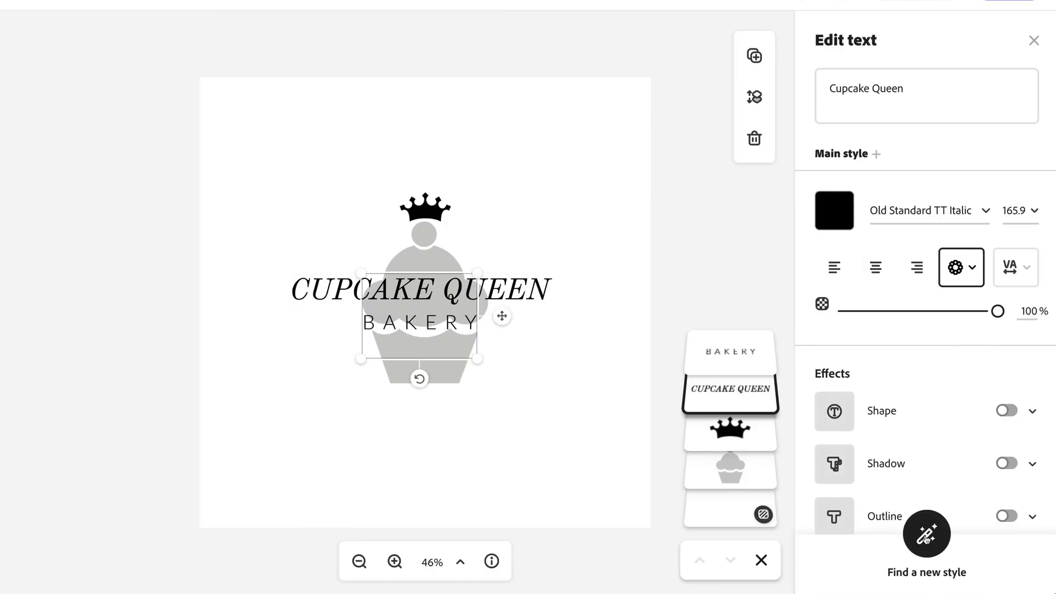
{"action": "left_click", "coordinate": [927, 536]}
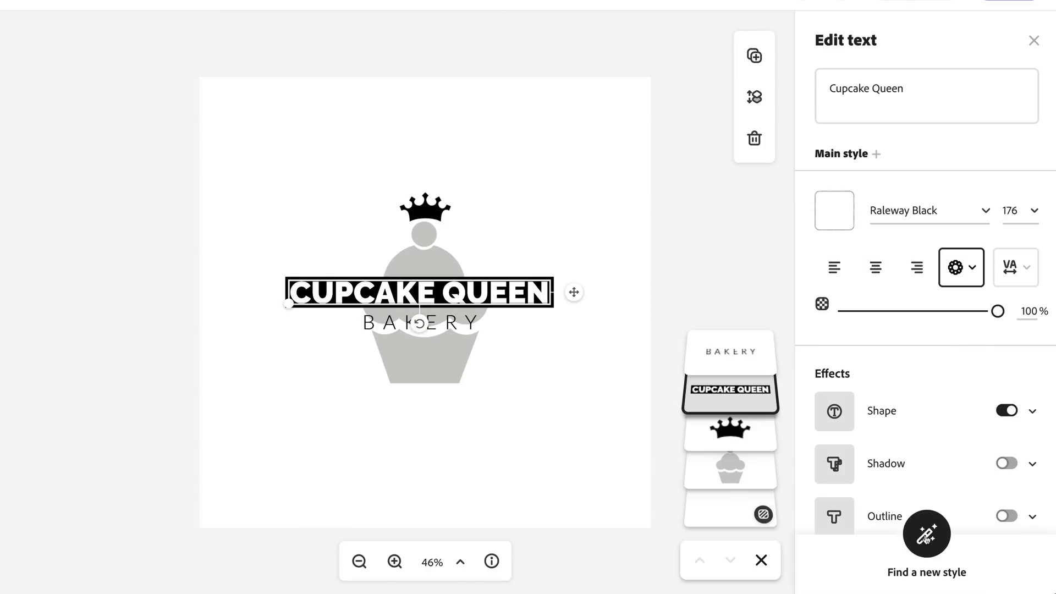
{"action": "left_click", "coordinate": [927, 536]}
{"action": "left_click", "coordinate": [926, 537]}
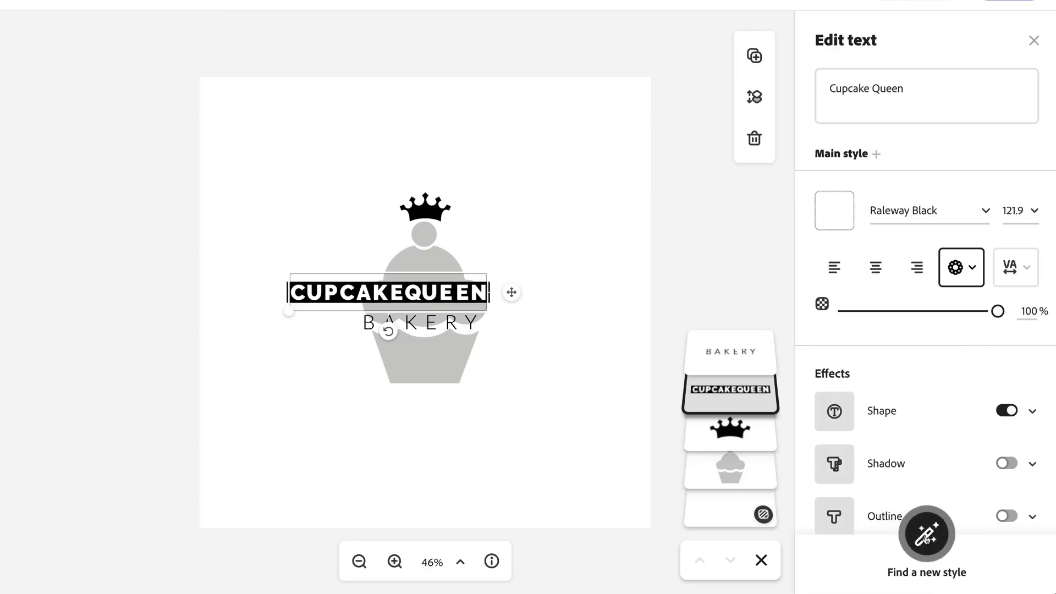
{"action": "left_click", "coordinate": [927, 536]}
{"action": "left_click", "coordinate": [927, 536]}
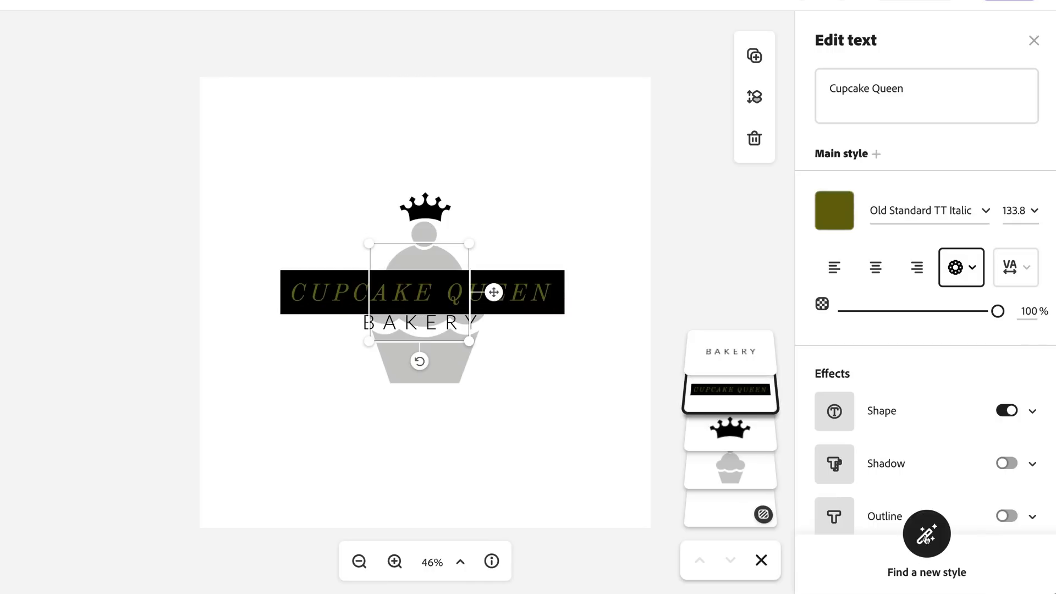
{"action": "left_click", "coordinate": [927, 536]}
{"action": "left_click", "coordinate": [927, 537]}
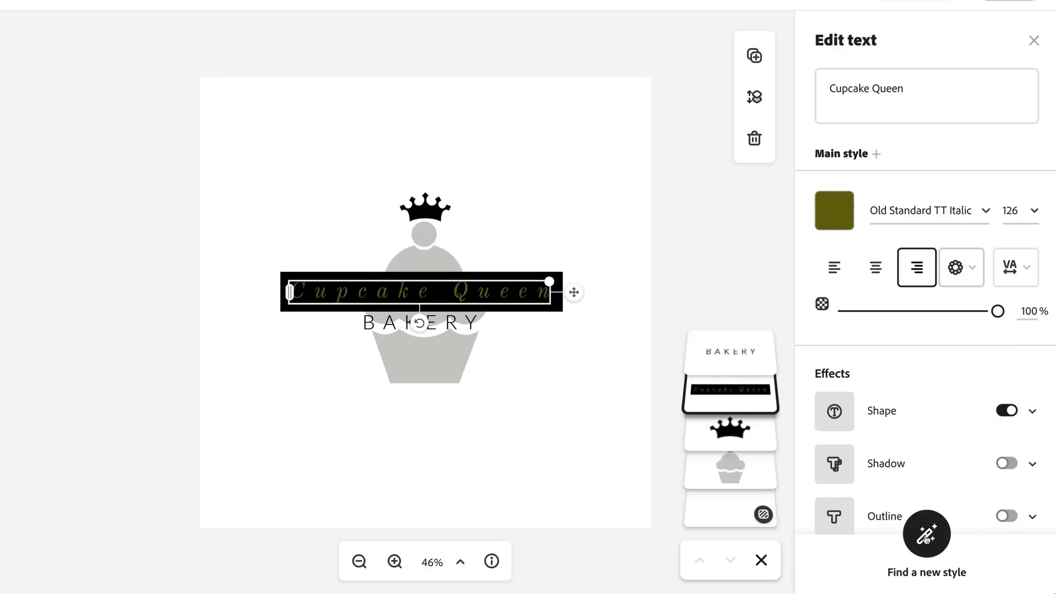
{"action": "left_click", "coordinate": [927, 536]}
{"action": "left_click", "coordinate": [927, 537]}
{"action": "left_click", "coordinate": [926, 536]}
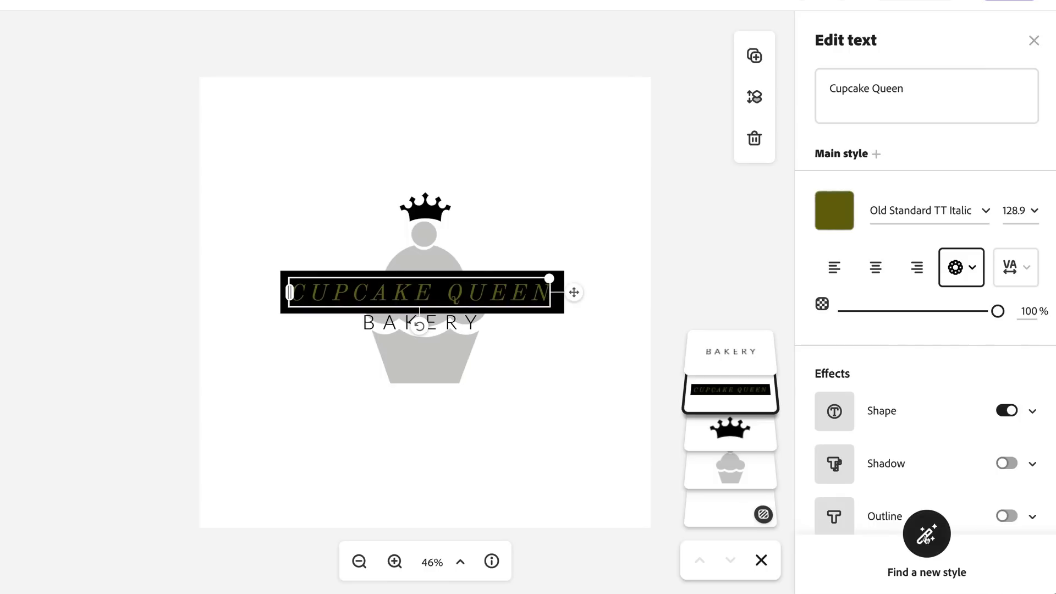
{"action": "left_click", "coordinate": [927, 536]}
{"action": "left_click", "coordinate": [927, 536]}
{"action": "left_click", "coordinate": [927, 536]}
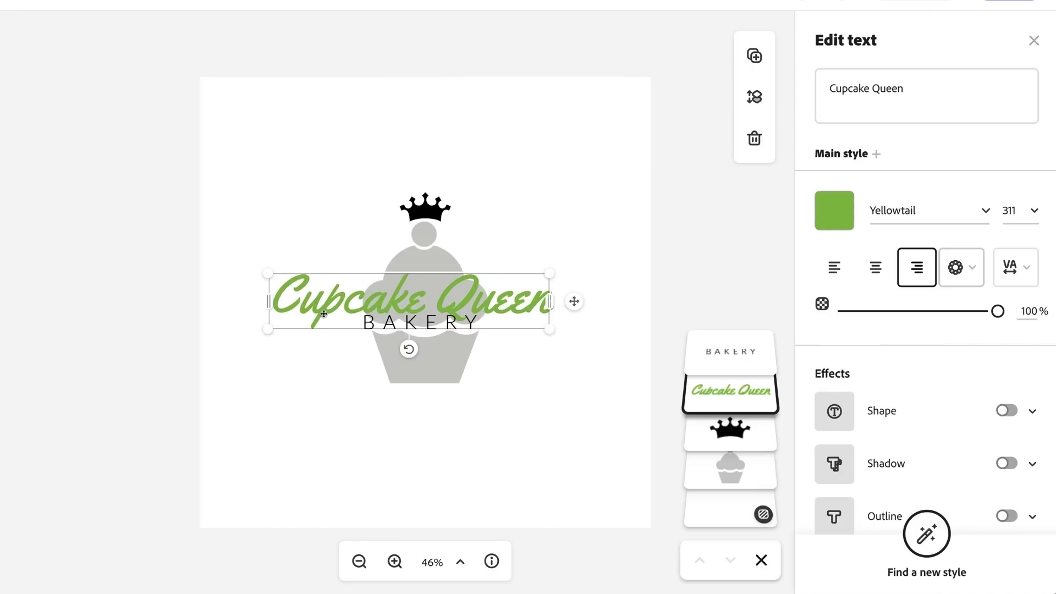
Enlarge the Cupcake Queen title slightly and make it black
{"action": "left_click_drag", "start_coordinate": [330, 314], "coordinate": [337, 306]}
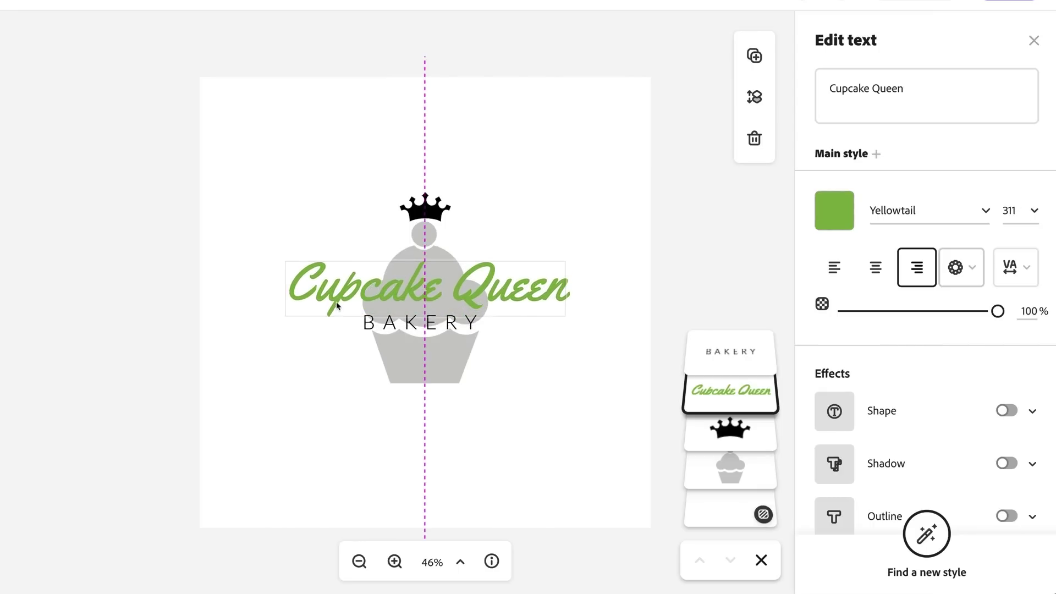
{"action": "left_click", "coordinate": [852, 204]}
{"action": "left_click", "coordinate": [633, 121]}
{"action": "left_click", "coordinate": [901, 190]}
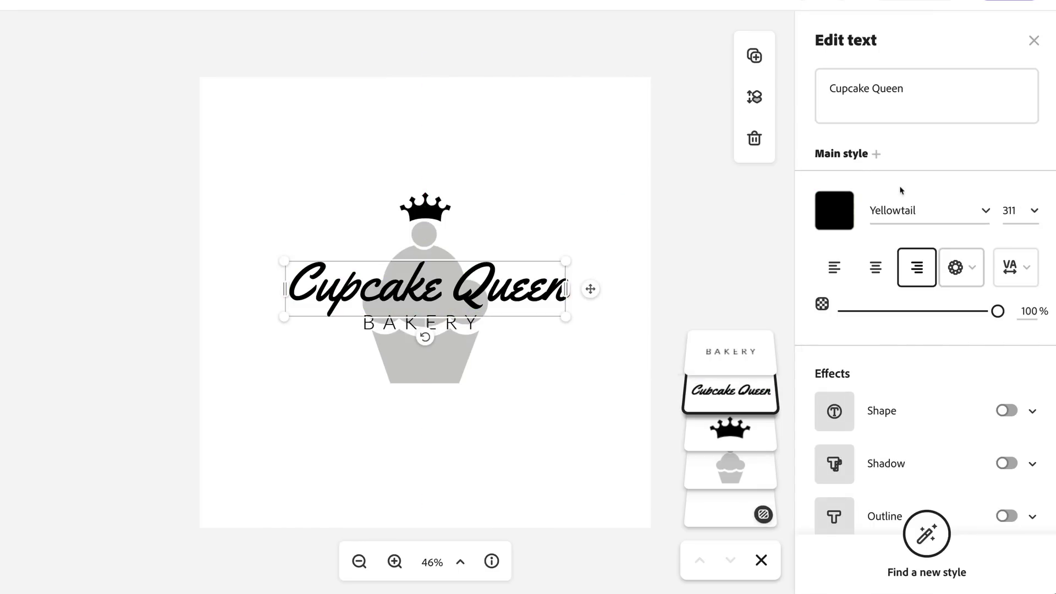
Set the title in calligraphic Alana at size 301.2, centred across the cupcake
{"action": "left_click", "coordinate": [983, 214]}
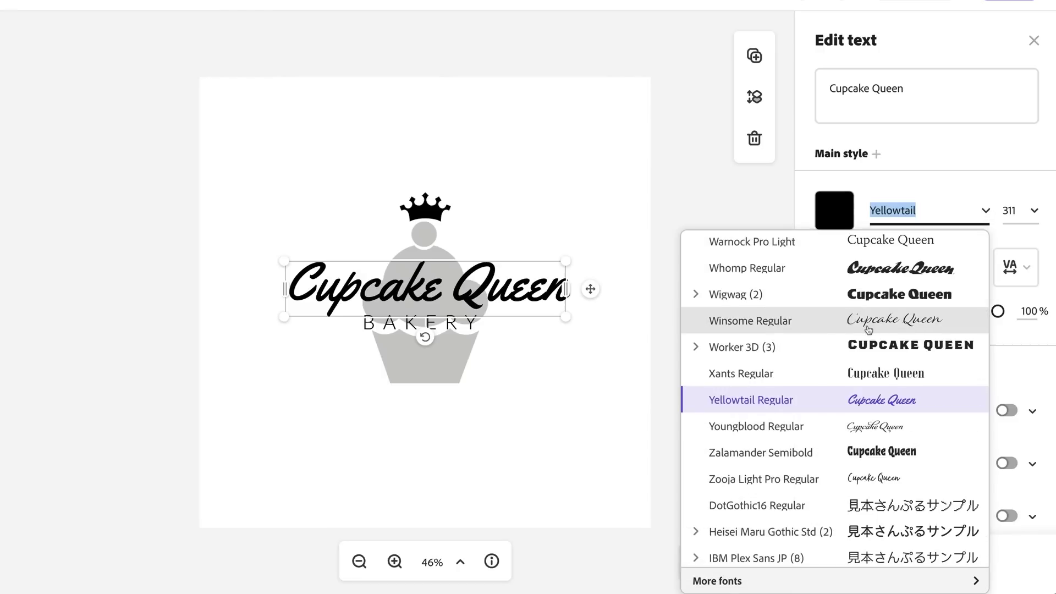
{"action": "left_click", "coordinate": [698, 580]}
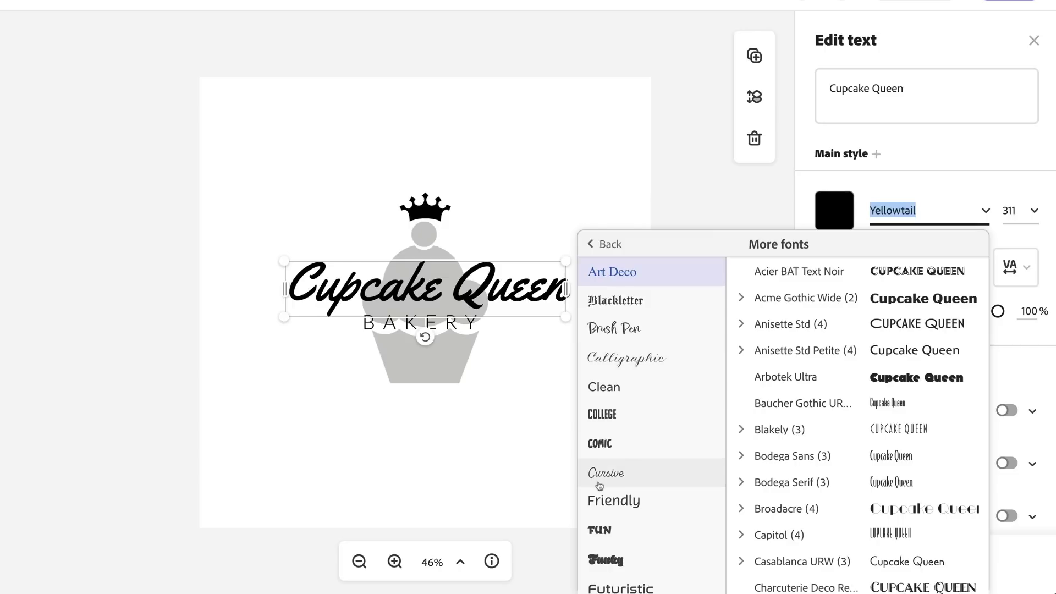
{"action": "left_click", "coordinate": [596, 357]}
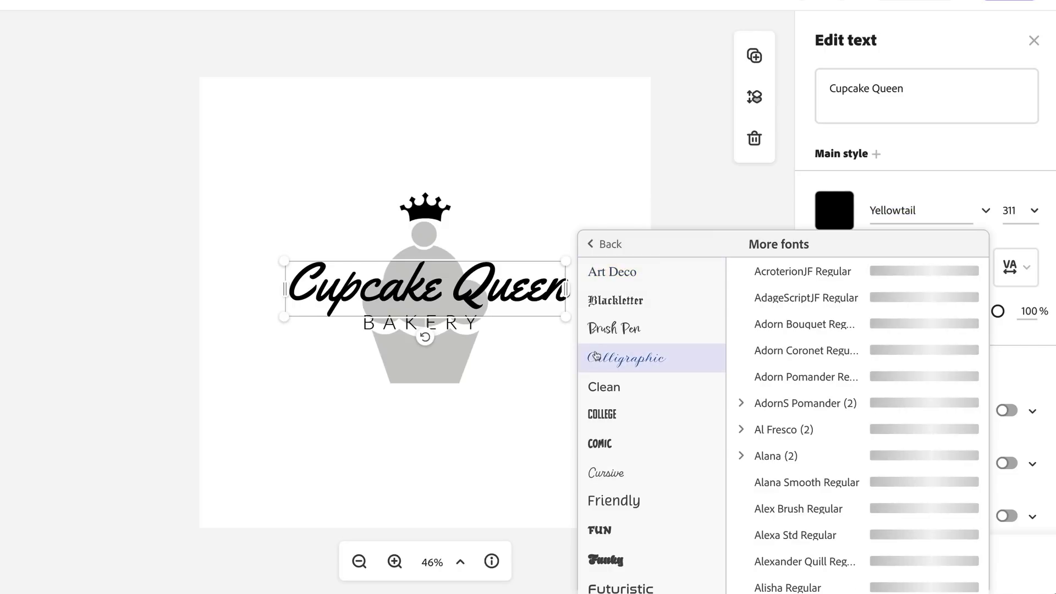
{"action": "left_click", "coordinate": [805, 377]}
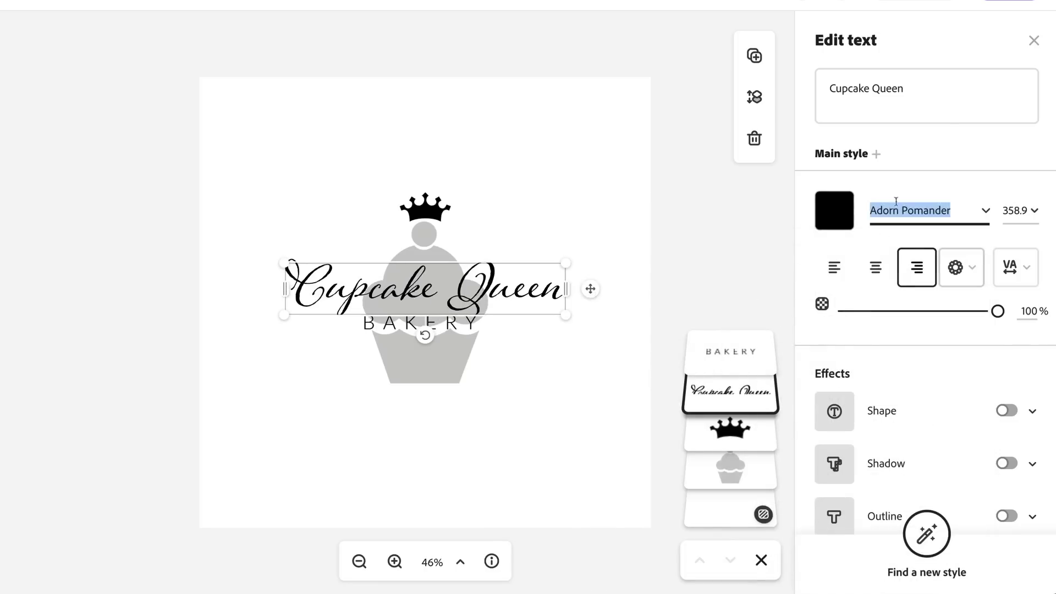
{"action": "left_click", "coordinate": [985, 215]}
{"action": "left_click", "coordinate": [776, 431]}
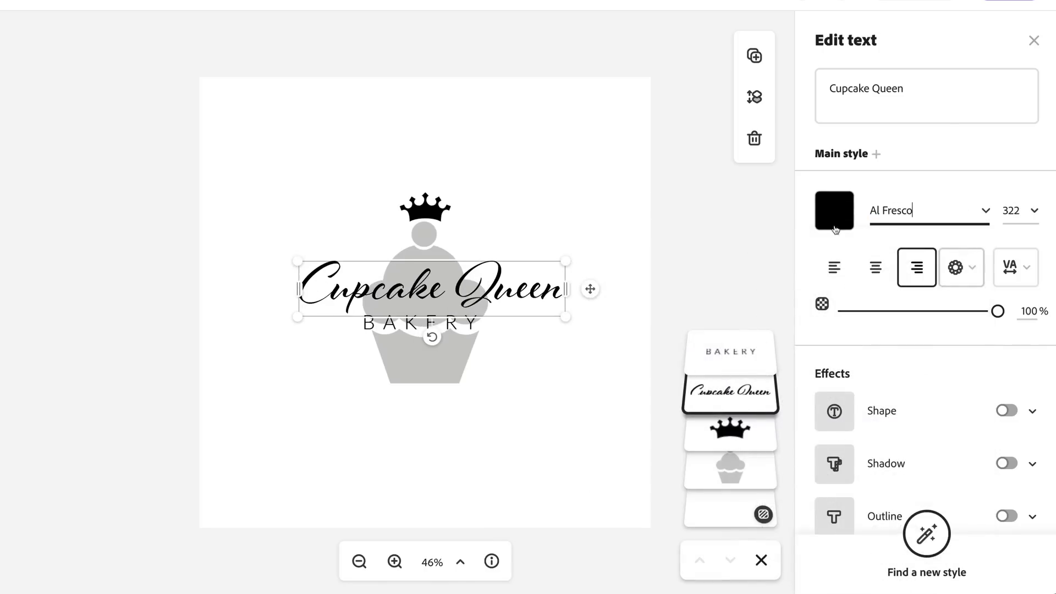
{"action": "left_click", "coordinate": [989, 212]}
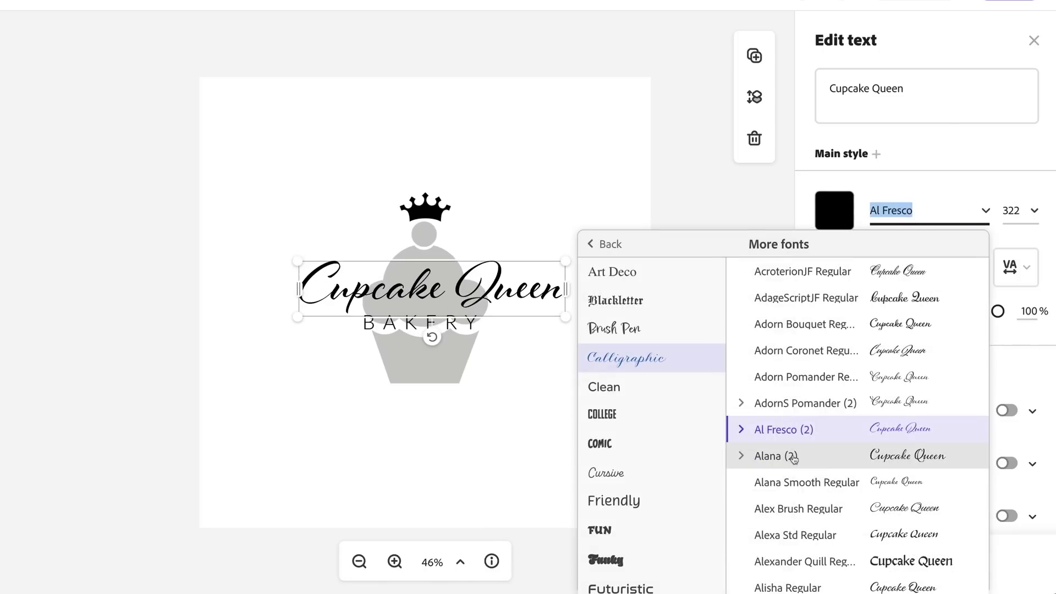
{"action": "left_click", "coordinate": [776, 456]}
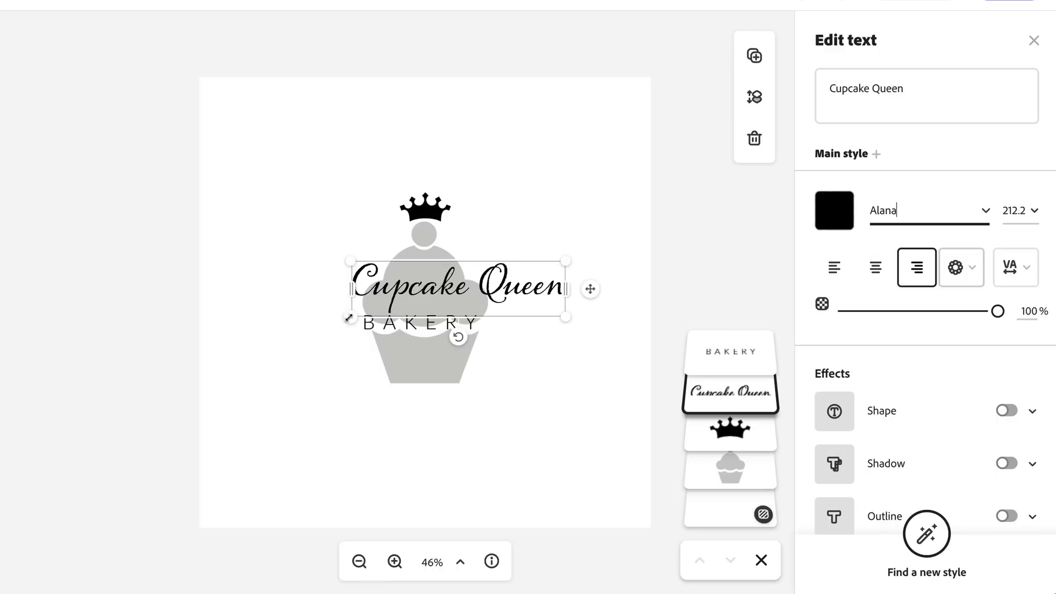
{"action": "left_click_drag", "start_coordinate": [348, 318], "coordinate": [264, 349]}
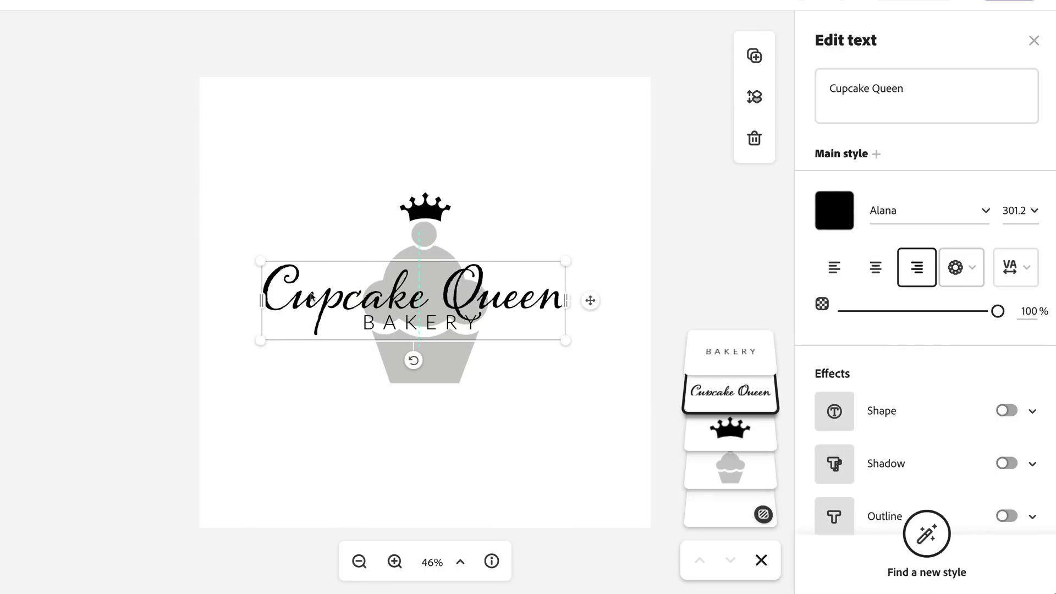
{"action": "left_click_drag", "start_coordinate": [311, 297], "coordinate": [314, 295]}
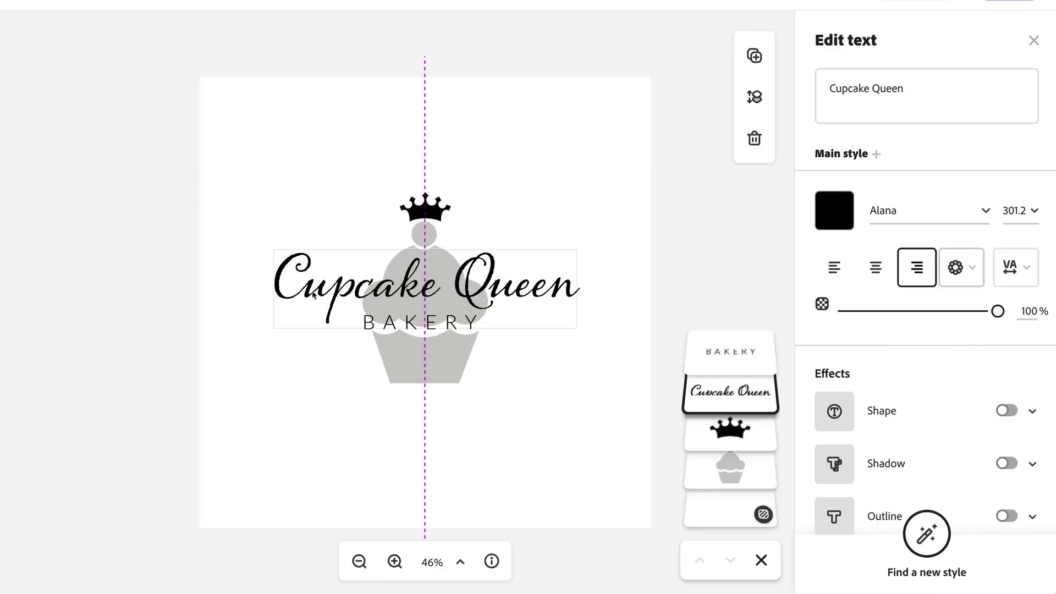
Switch the title to Alana Smooth, enlarge it to 494.9 and centre it horizontally
{"action": "left_click", "coordinate": [983, 214]}
{"action": "scroll", "coordinate": [830, 347], "scroll_direction": "down", "scroll_amount": 2}
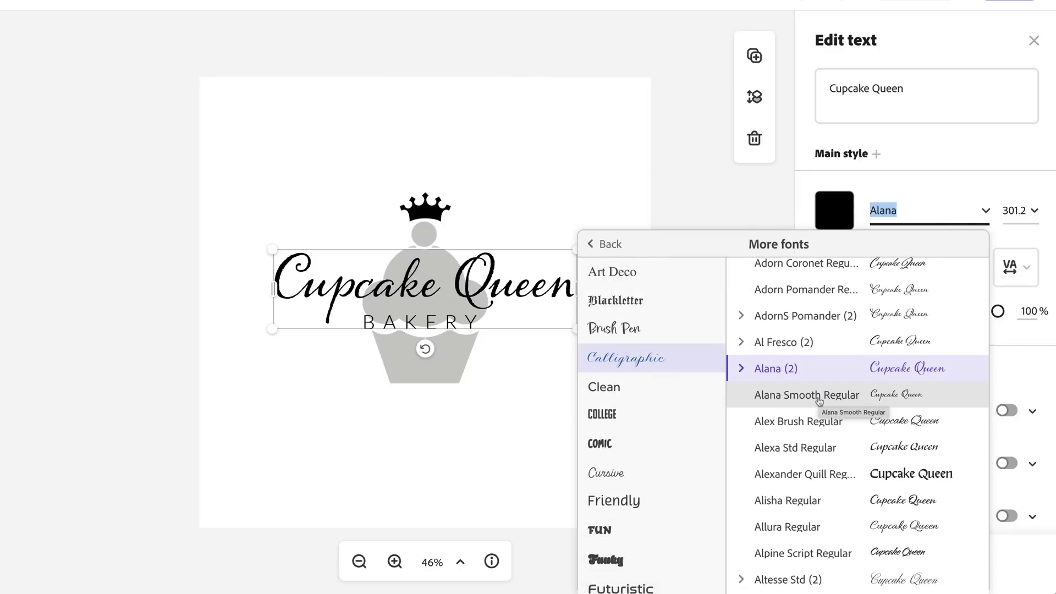
{"action": "scroll", "coordinate": [818, 401], "scroll_direction": "up", "scroll_amount": 1}
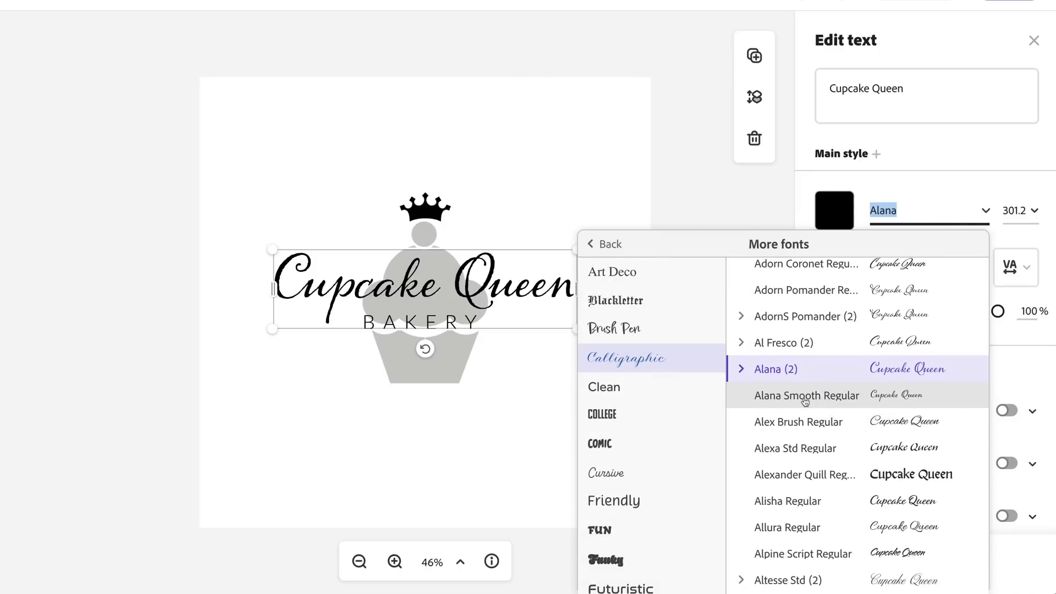
{"action": "left_click", "coordinate": [804, 400]}
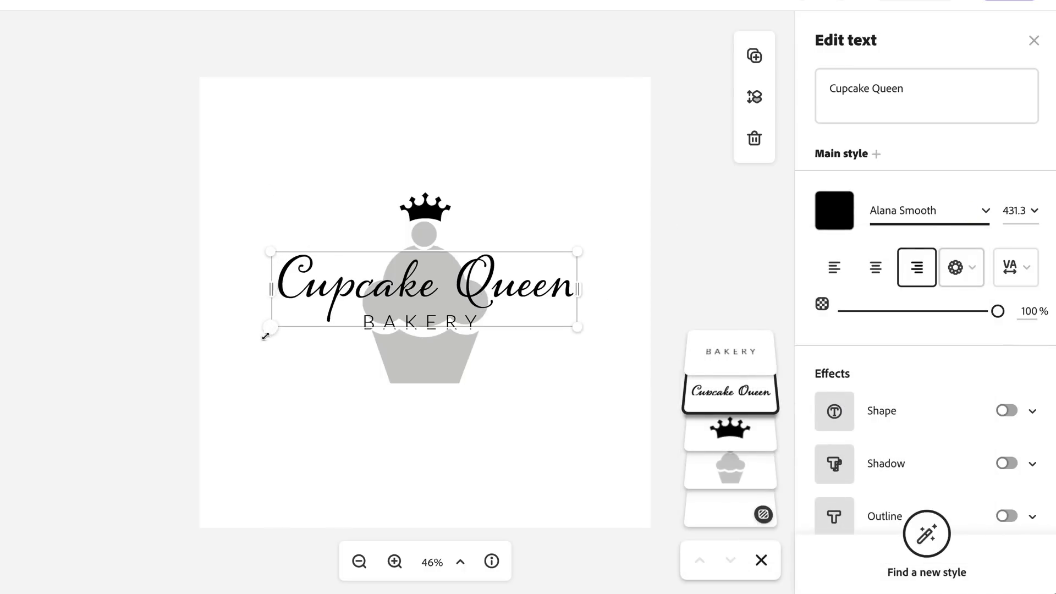
{"action": "left_click_drag", "start_coordinate": [265, 336], "coordinate": [227, 341]}
{"action": "left_click_drag", "start_coordinate": [267, 295], "coordinate": [290, 294]}
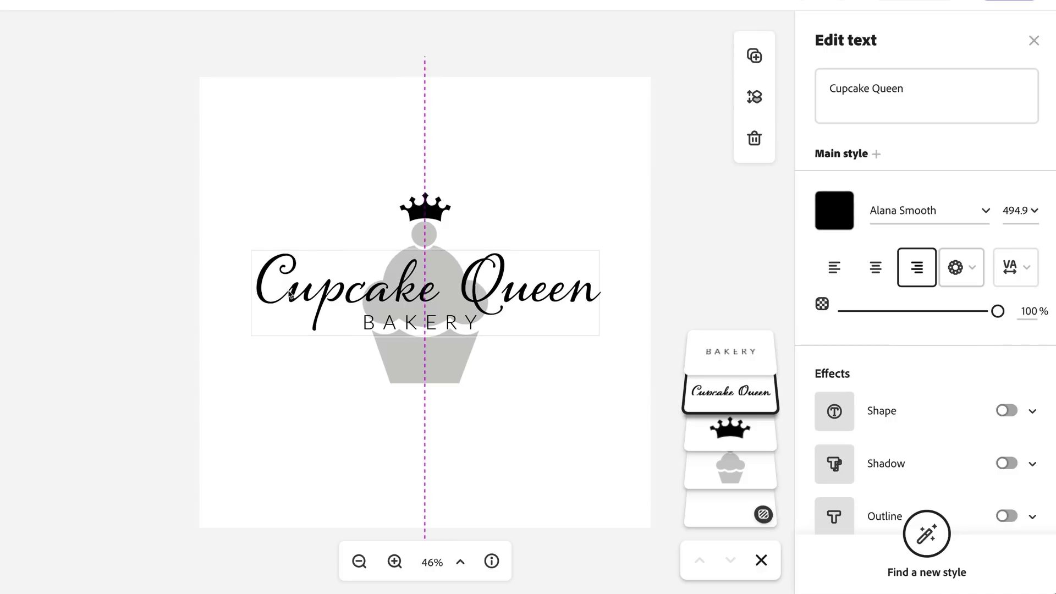
{"action": "left_click", "coordinate": [383, 322]}
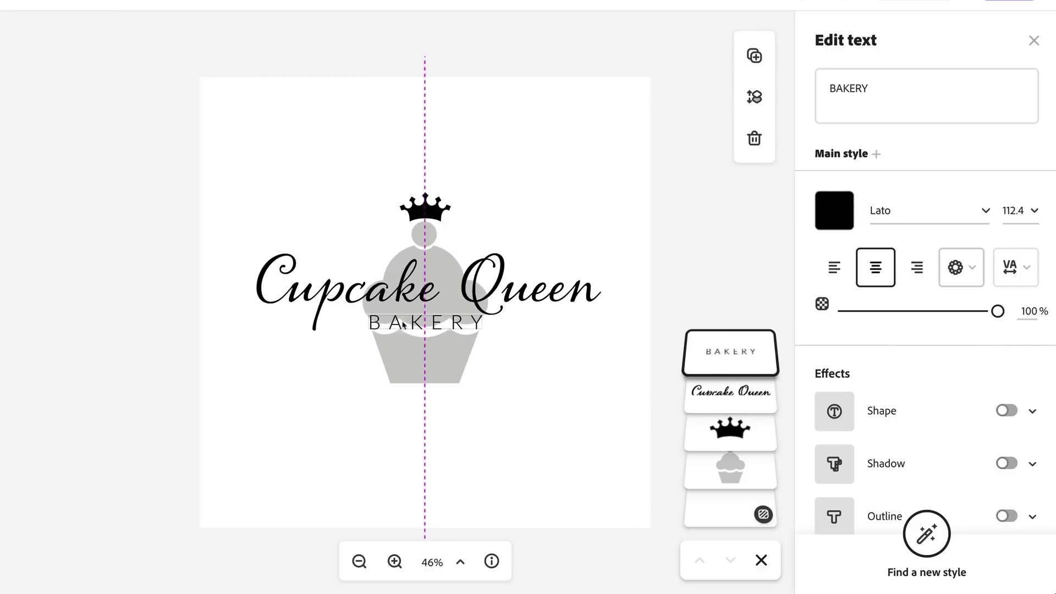